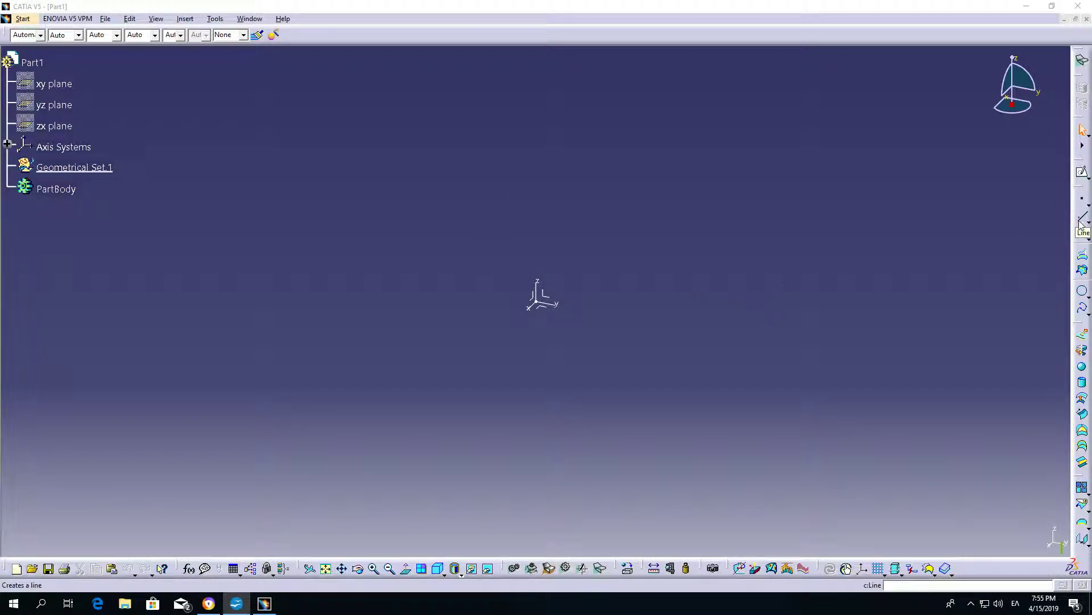
Dock the wireframe toolbar horizontally next to the graphic properties toolbar and start a point definition.
{"action": "left_click_drag", "start_coordinate": [1079, 190], "coordinate": [439, 22]}
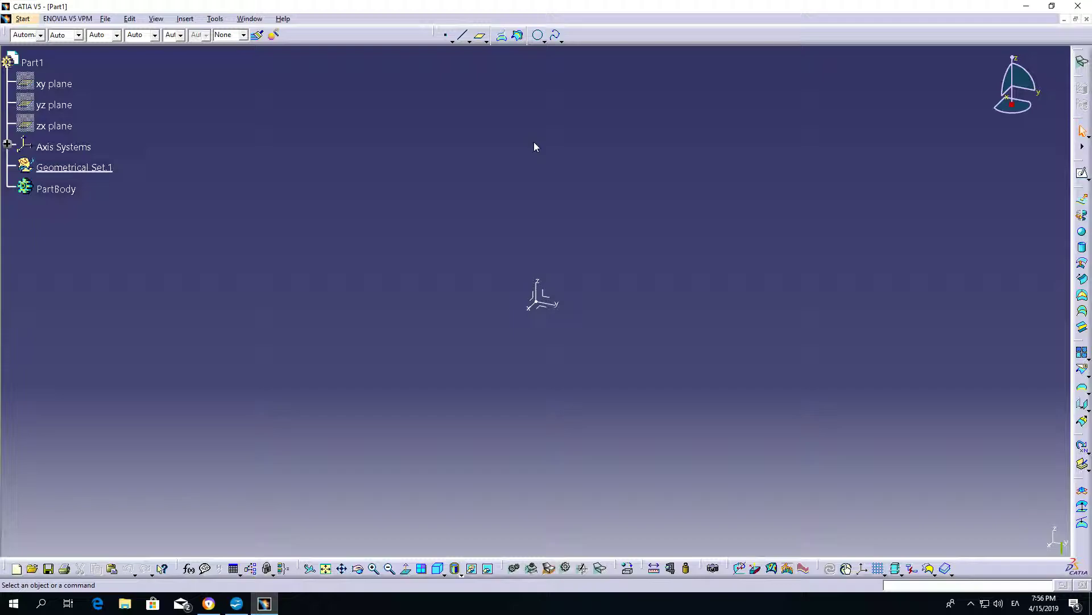
{"action": "left_click", "coordinate": [447, 38]}
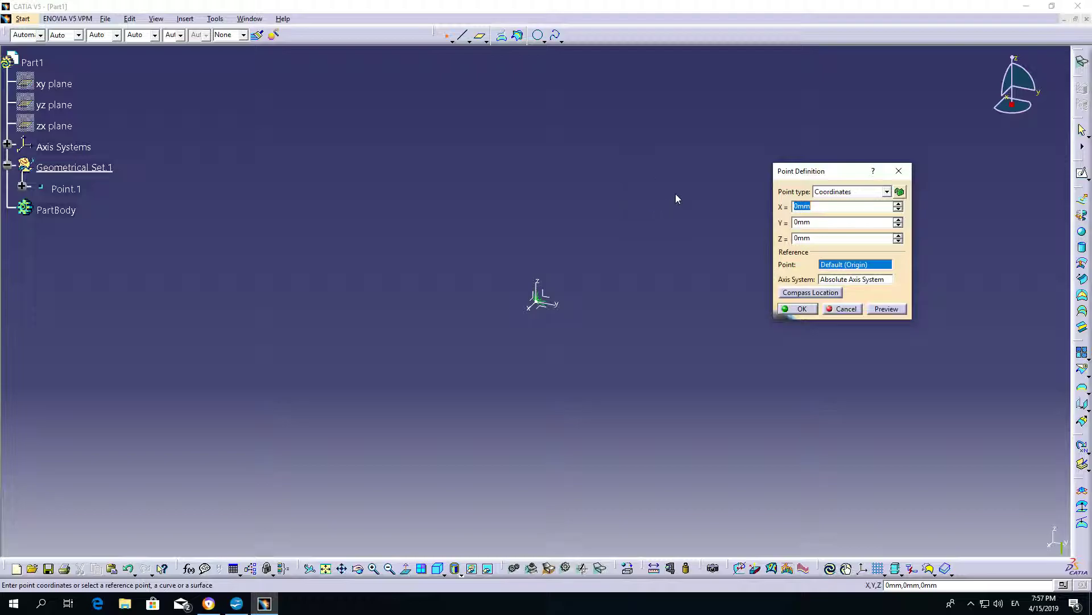
Review the parameters of the On curve, On plane, On surface, Circle / Sphere / Ellipse center, Tangent on curve and Between point types, ending on Coordinates.
{"action": "left_click", "coordinate": [888, 192]}
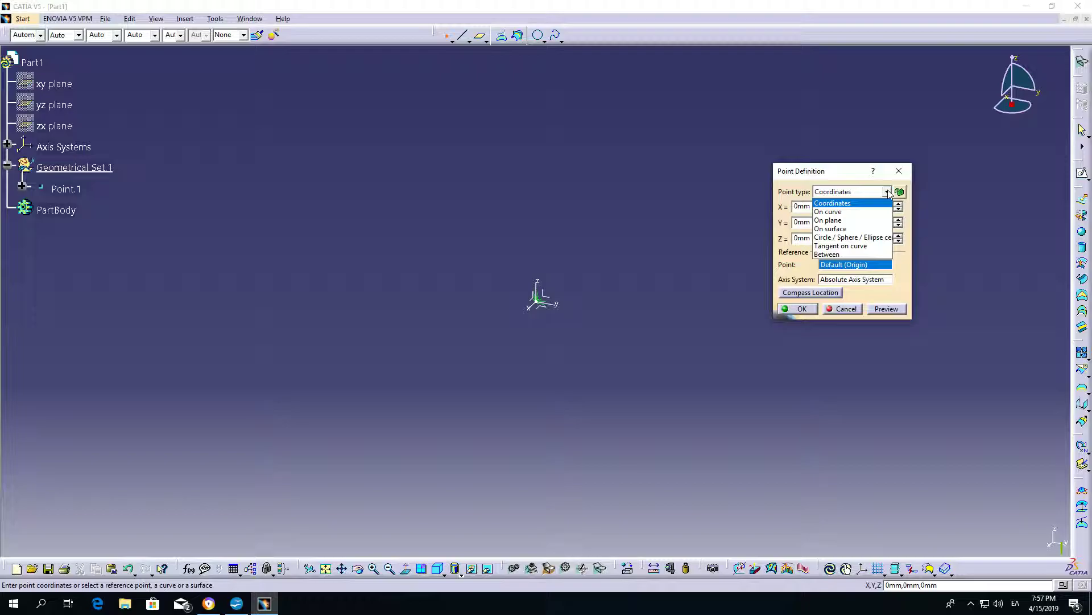
{"action": "left_click", "coordinate": [858, 213]}
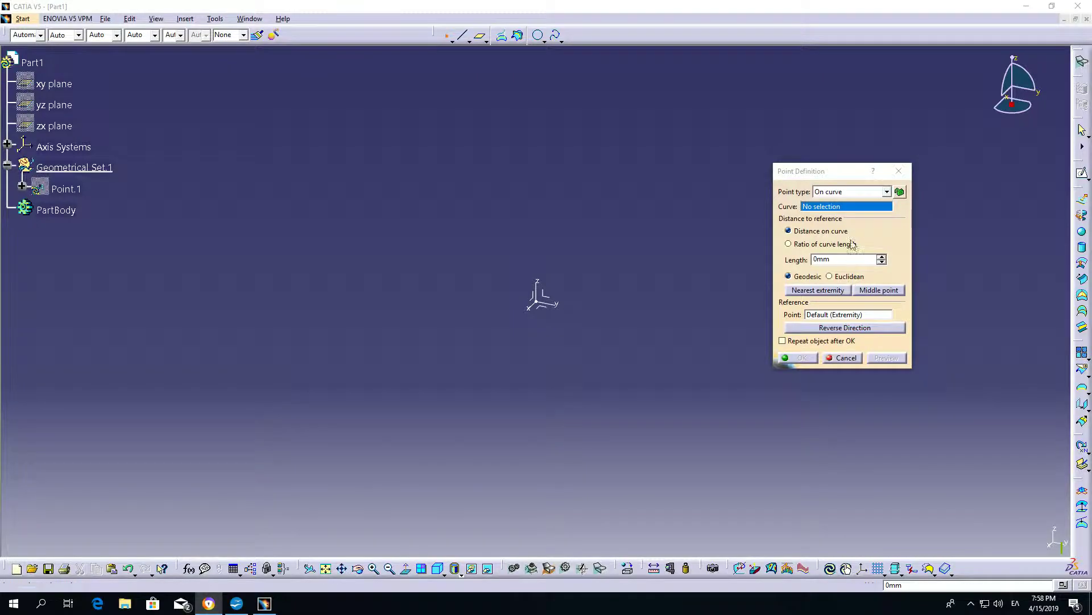
{"action": "left_click", "coordinate": [887, 192]}
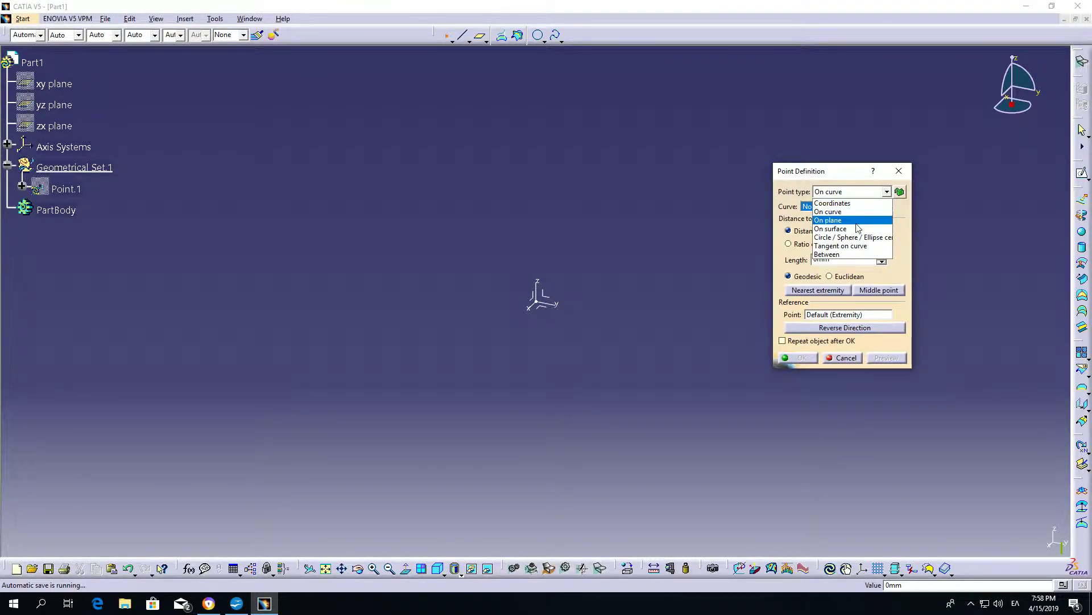
{"action": "left_click", "coordinate": [857, 223]}
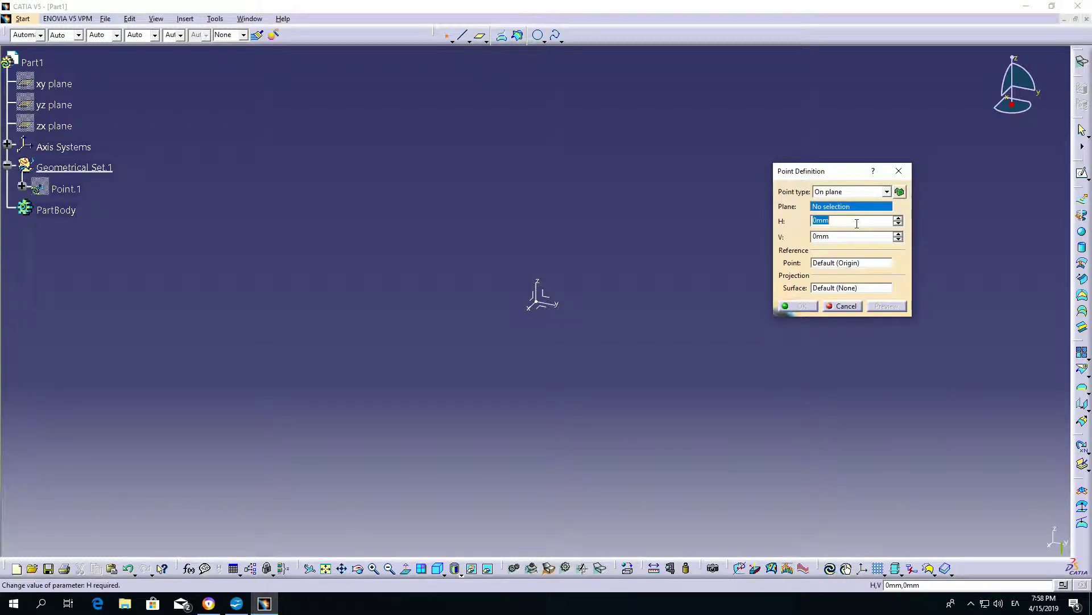
{"action": "left_click", "coordinate": [886, 193]}
{"action": "left_click", "coordinate": [873, 230]}
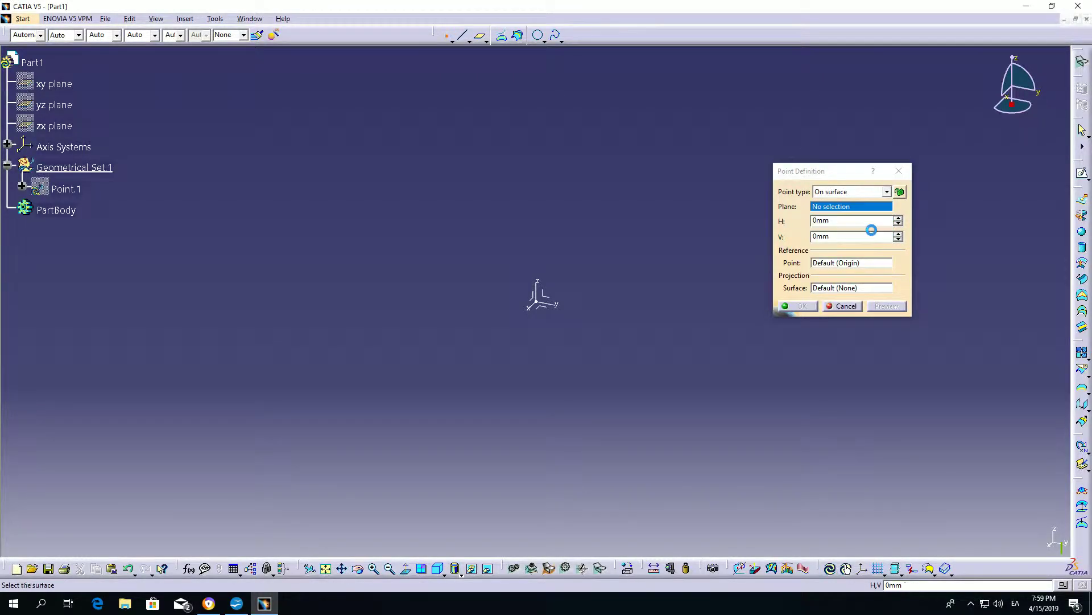
{"action": "left_click", "coordinate": [887, 192]}
{"action": "left_click", "coordinate": [862, 236]}
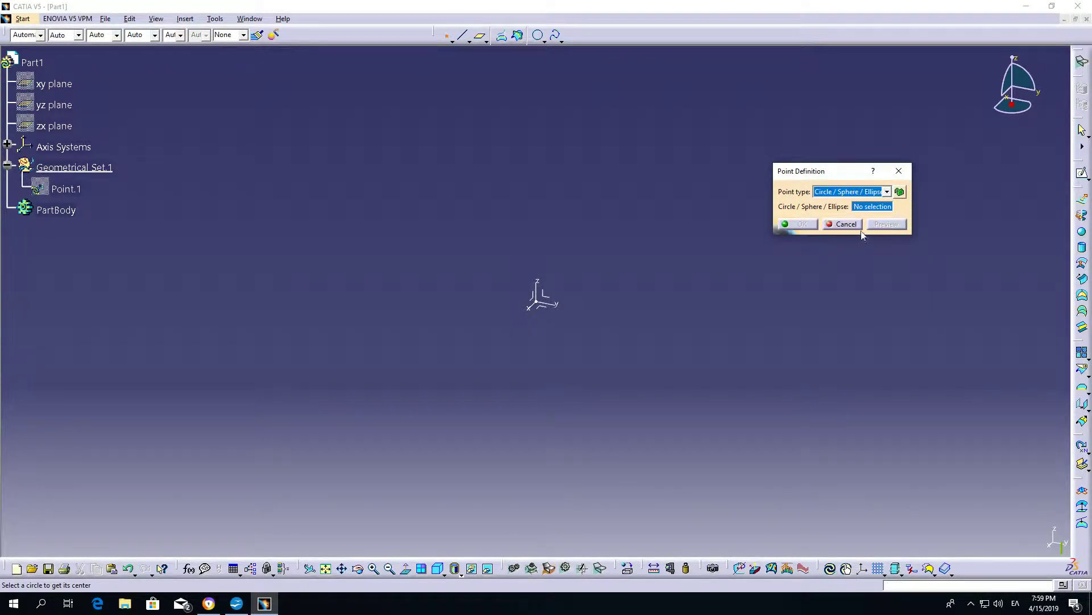
{"action": "left_click", "coordinate": [887, 193]}
{"action": "left_click", "coordinate": [841, 245]}
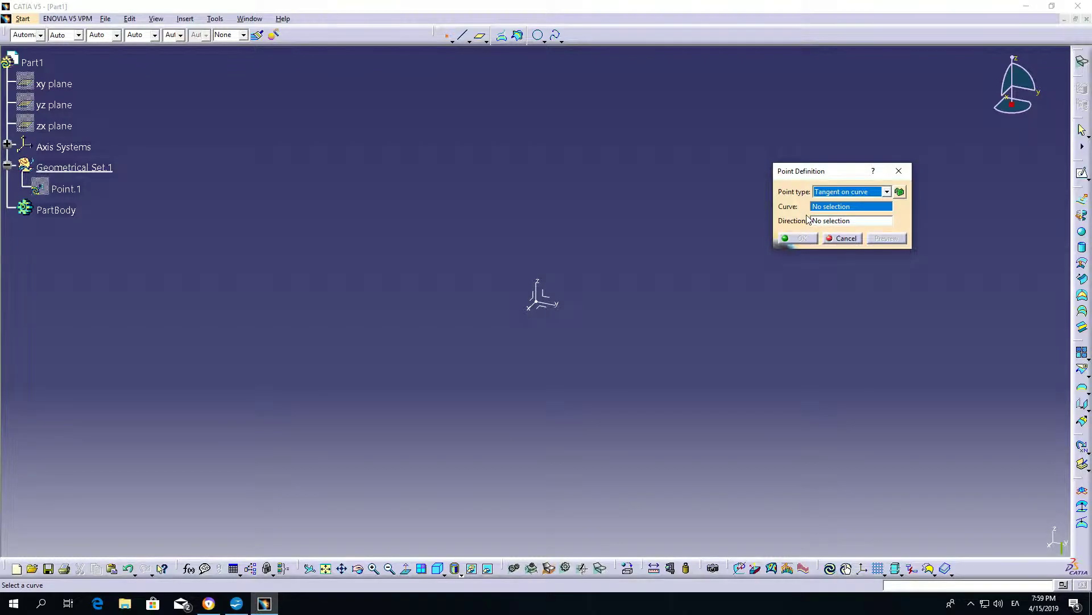
{"action": "left_click", "coordinate": [864, 192]}
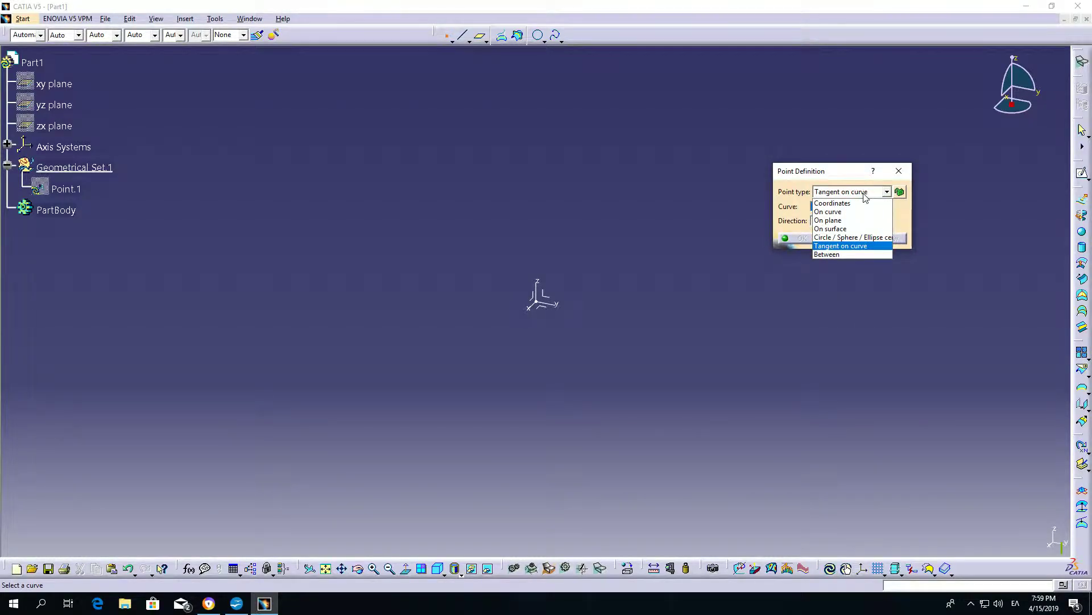
{"action": "left_click", "coordinate": [843, 258]}
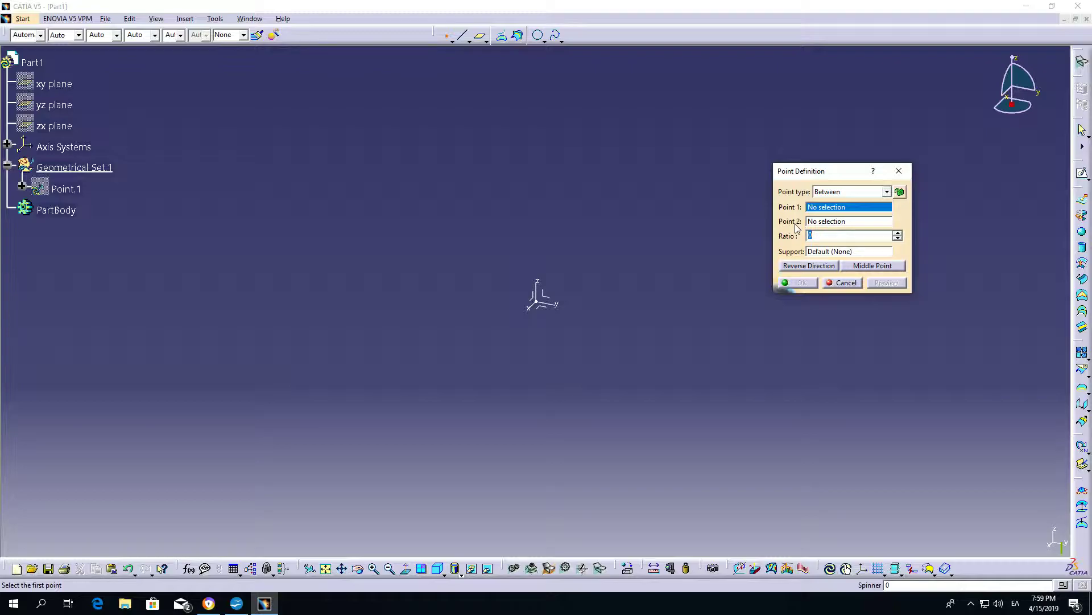
{"action": "left_click", "coordinate": [886, 192]}
{"action": "left_click", "coordinate": [832, 203]}
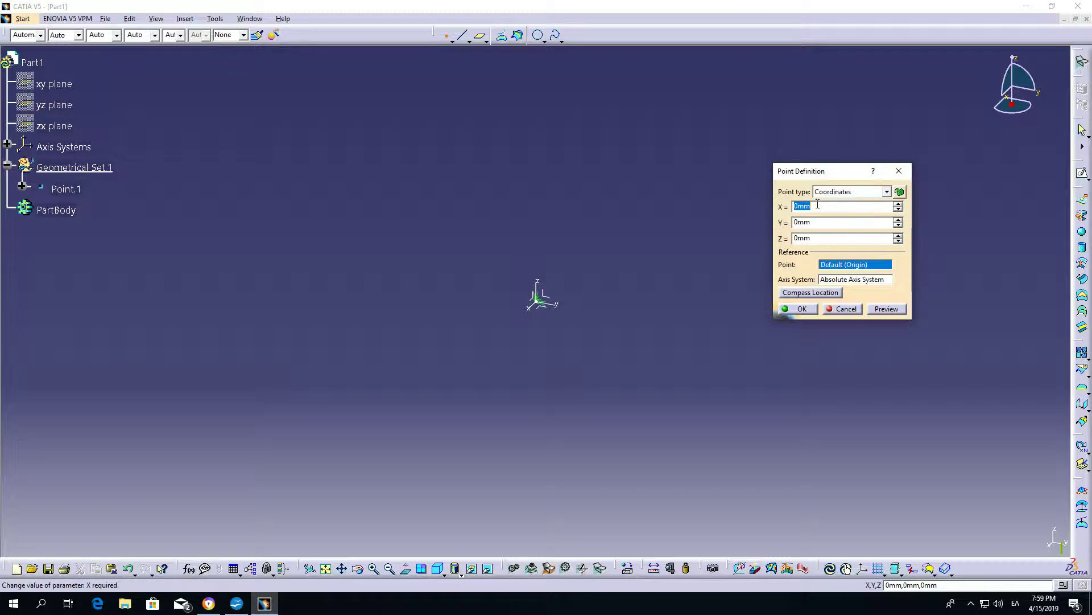
Create a coordinate point at X 20 mm, Y 15 mm, Z 50 mm relative to the default origin.
{"action": "type", "text": "20"}
{"action": "key", "text": "Tab"}
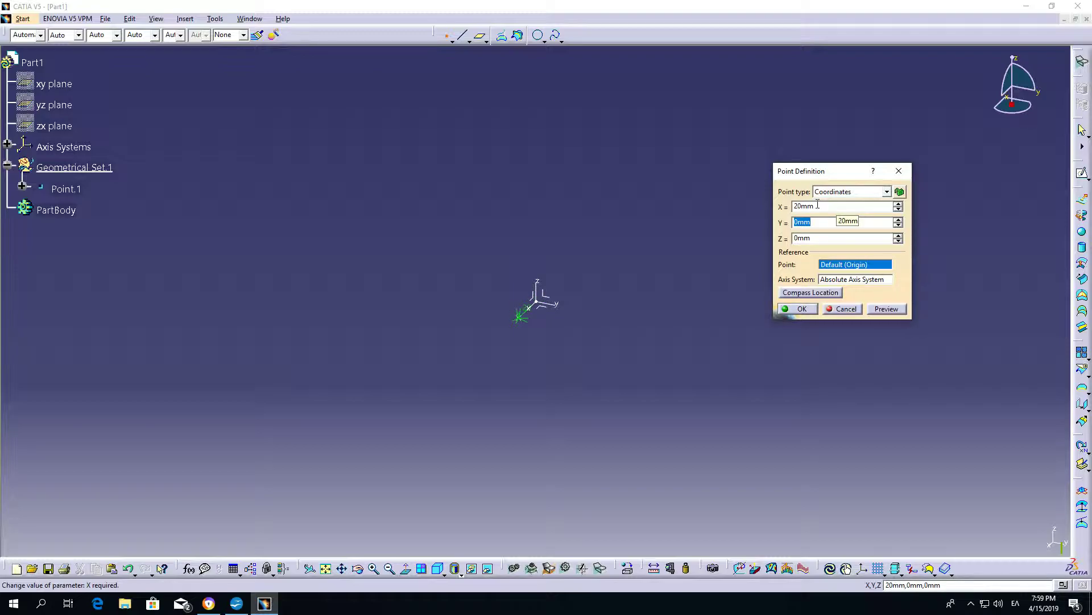
{"action": "type", "text": "15"}
{"action": "key", "text": "Tab"}
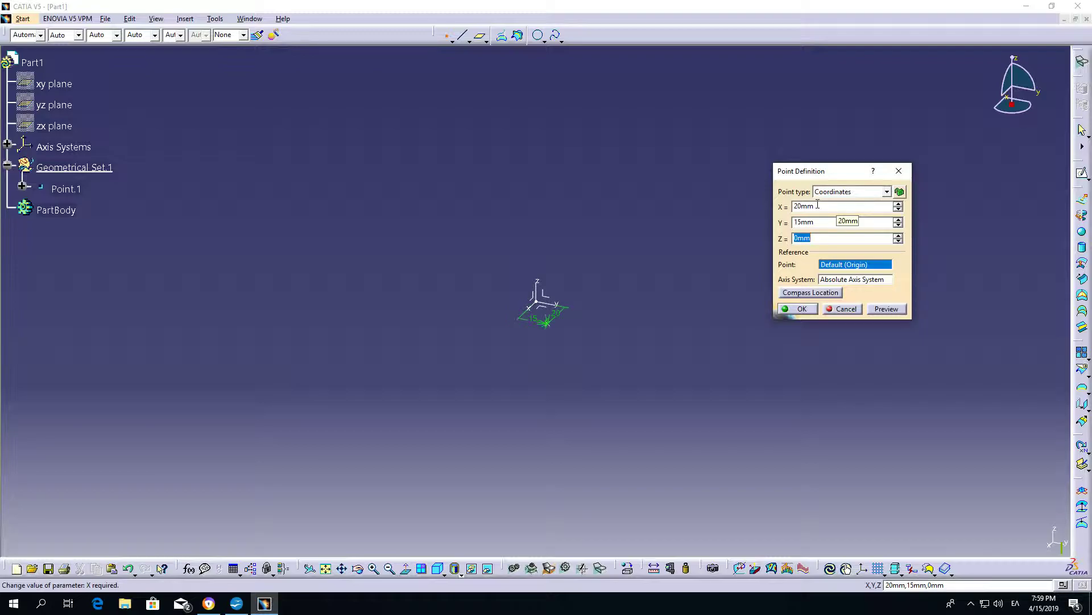
{"action": "type", "text": "50"}
{"action": "left_click", "coordinate": [897, 307]}
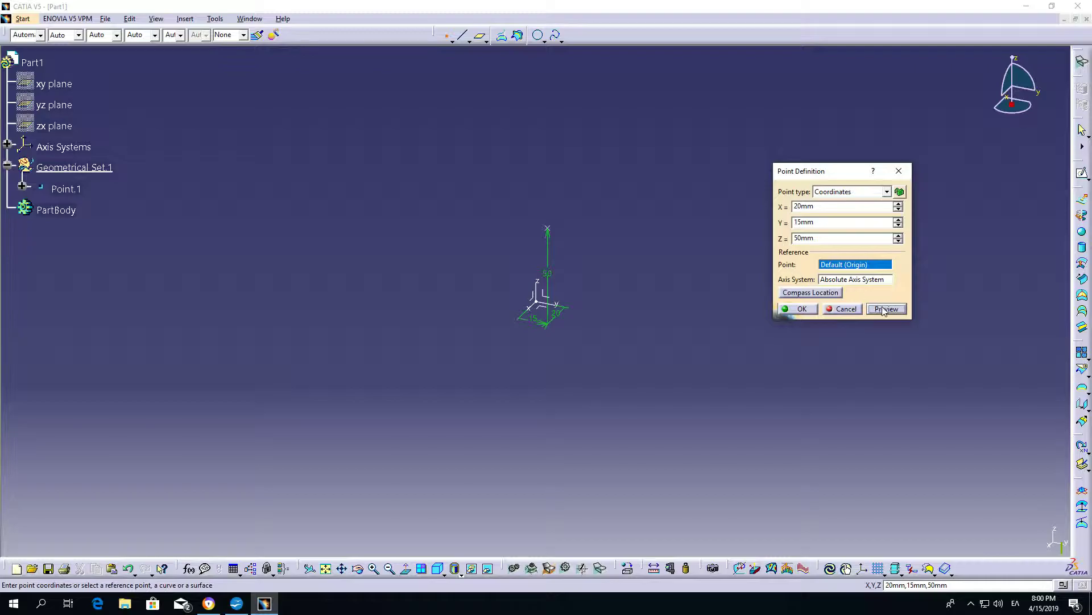
{"action": "left_click", "coordinate": [801, 313]}
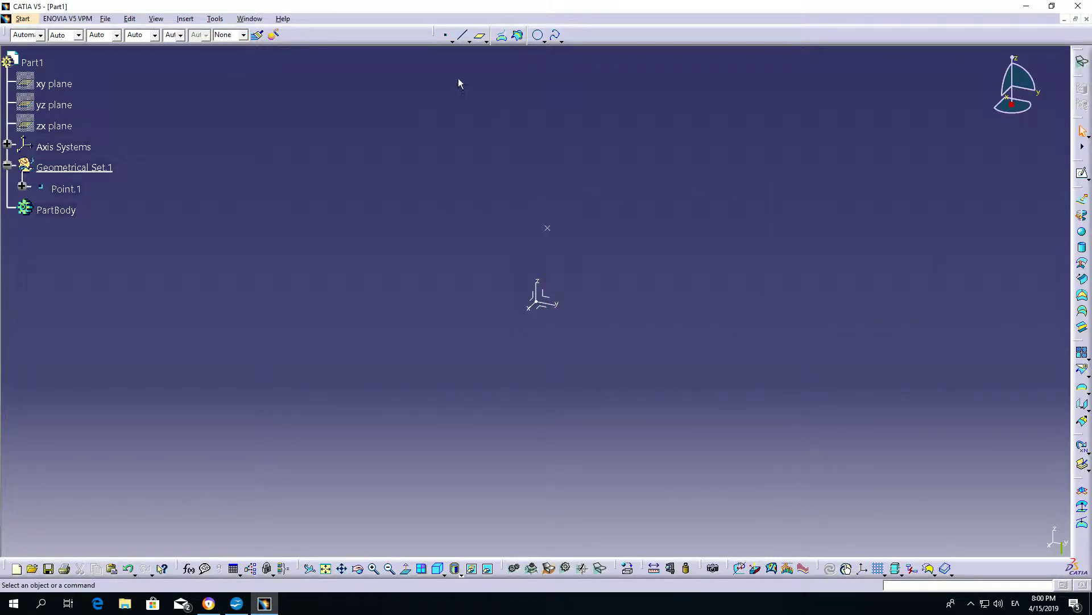
Create a second coordinate point at X 20 mm, Y 15 mm, Z 50 mm, using Point.1 as reference in the absolute axis system.
{"action": "left_click", "coordinate": [445, 34]}
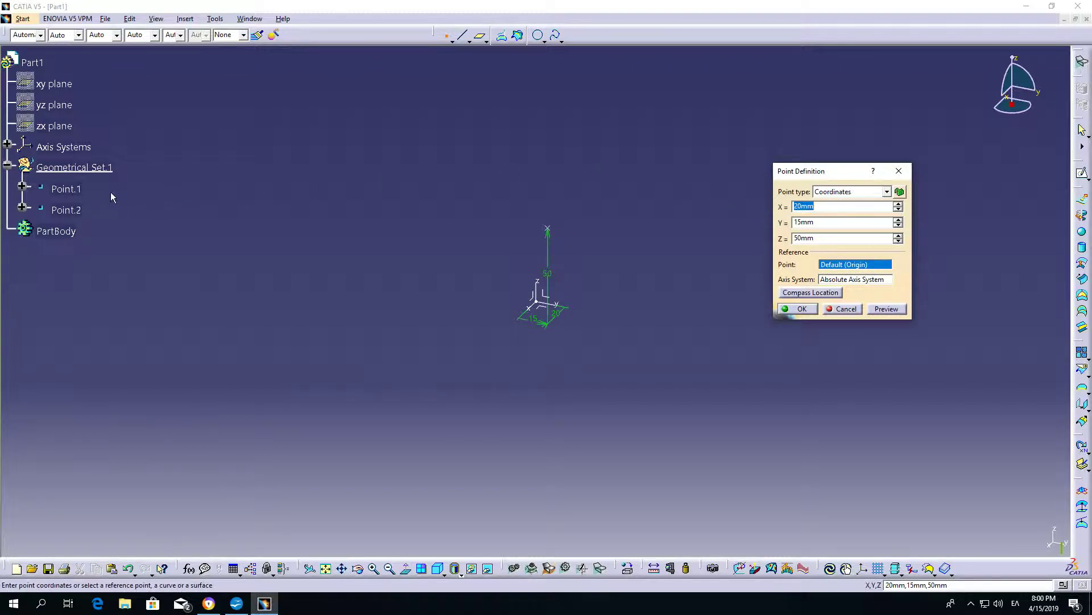
{"action": "left_click", "coordinate": [67, 189]}
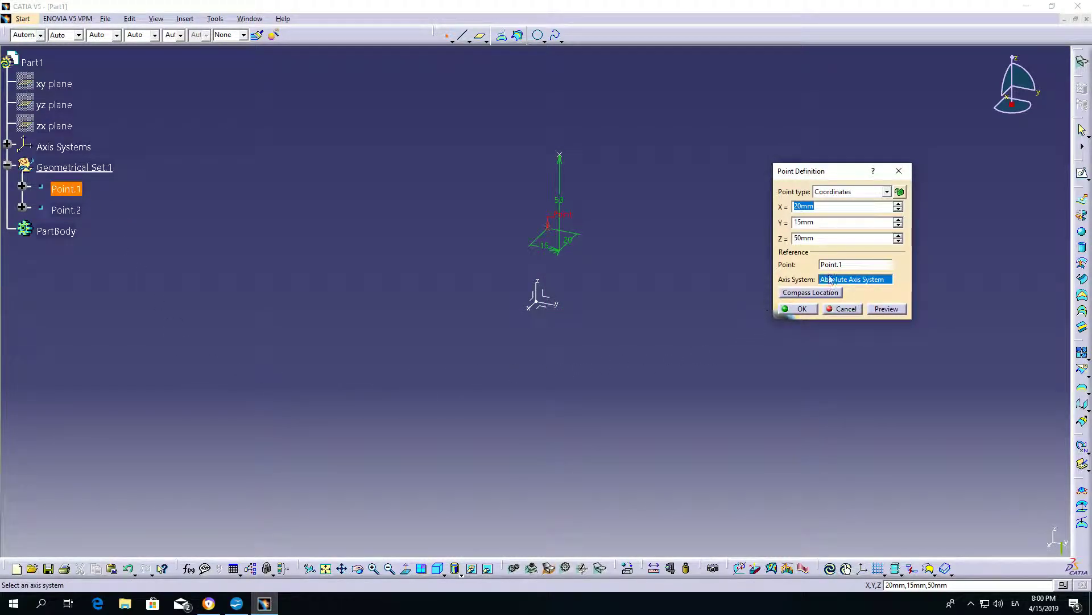
{"action": "left_click", "coordinate": [858, 266]}
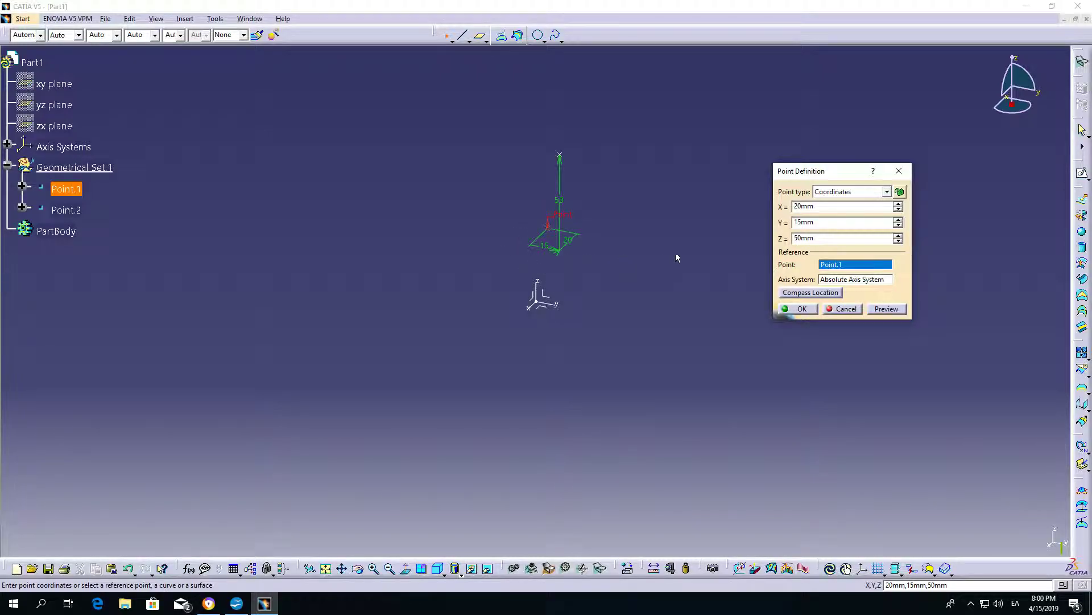
{"action": "left_click", "coordinate": [842, 279]}
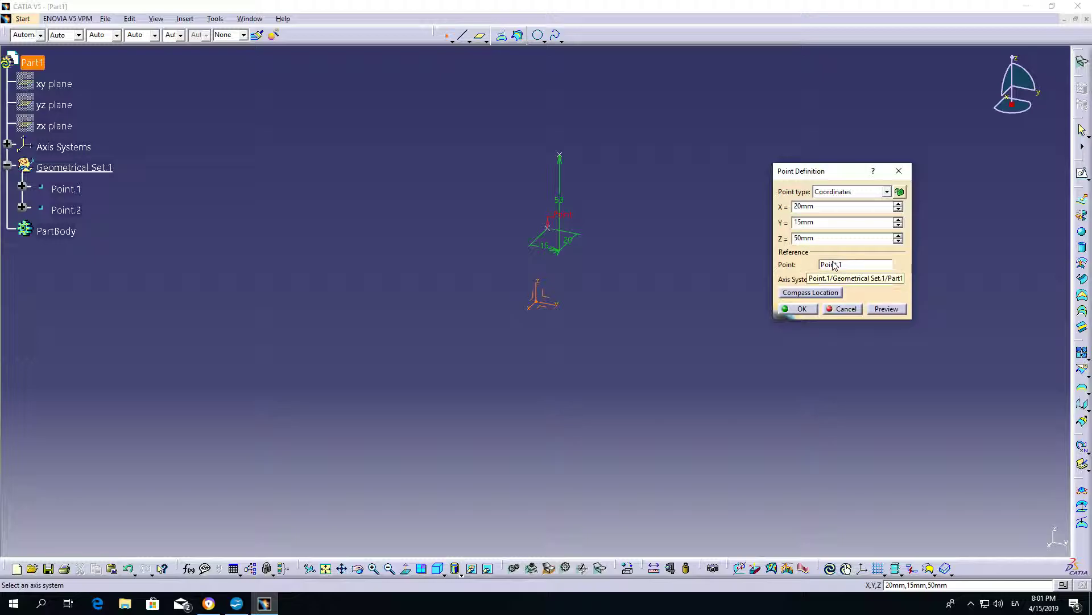
{"action": "left_click", "coordinate": [888, 310]}
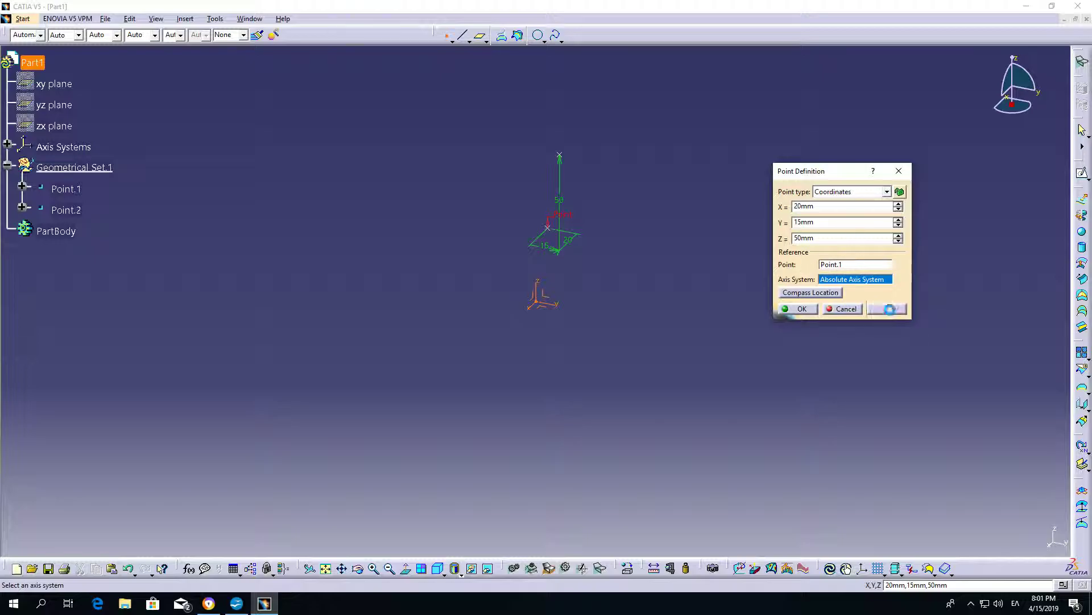
{"action": "left_click", "coordinate": [802, 310]}
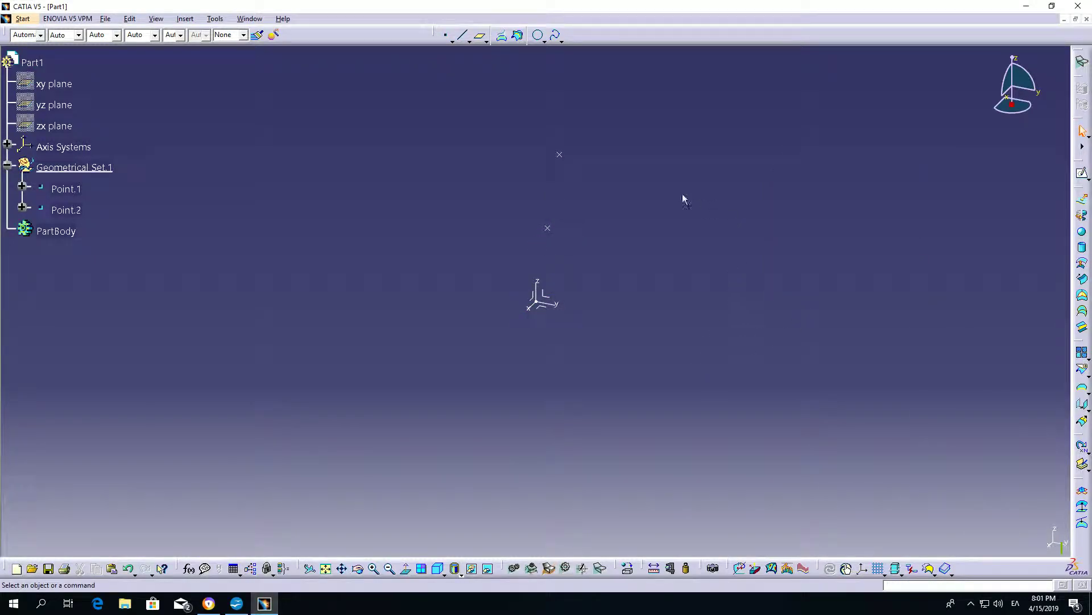
{"action": "double_click", "coordinate": [560, 155]}
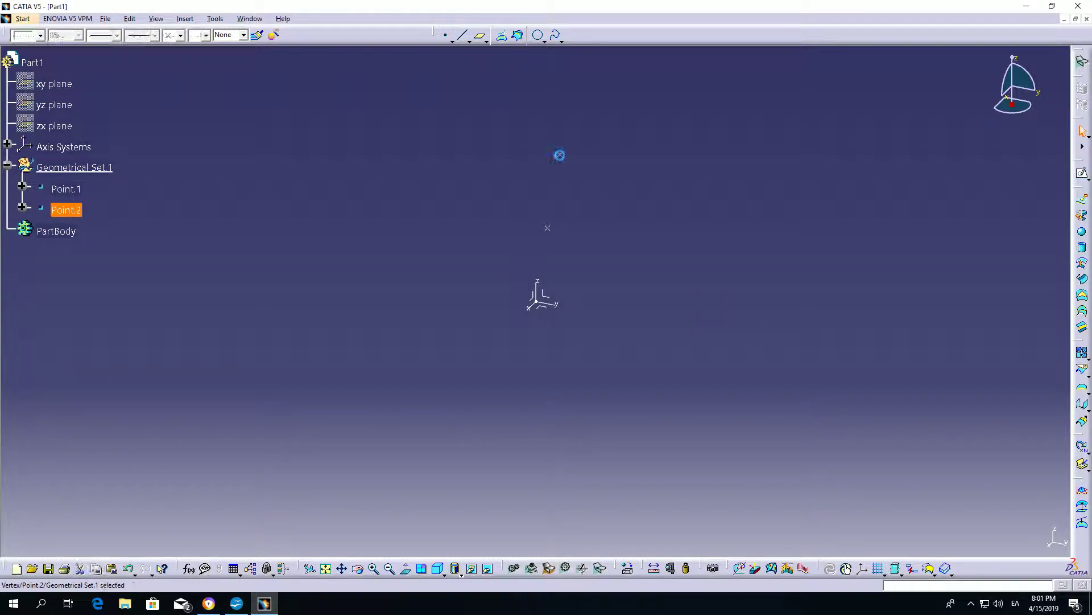
{"action": "left_click", "coordinate": [840, 197]}
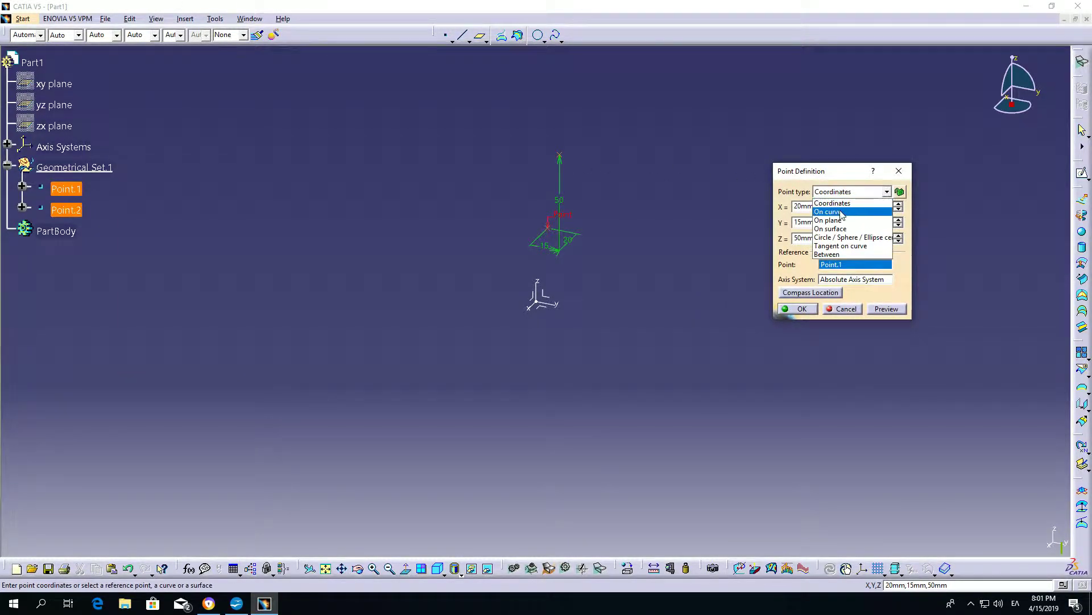
{"action": "left_click", "coordinate": [817, 246]}
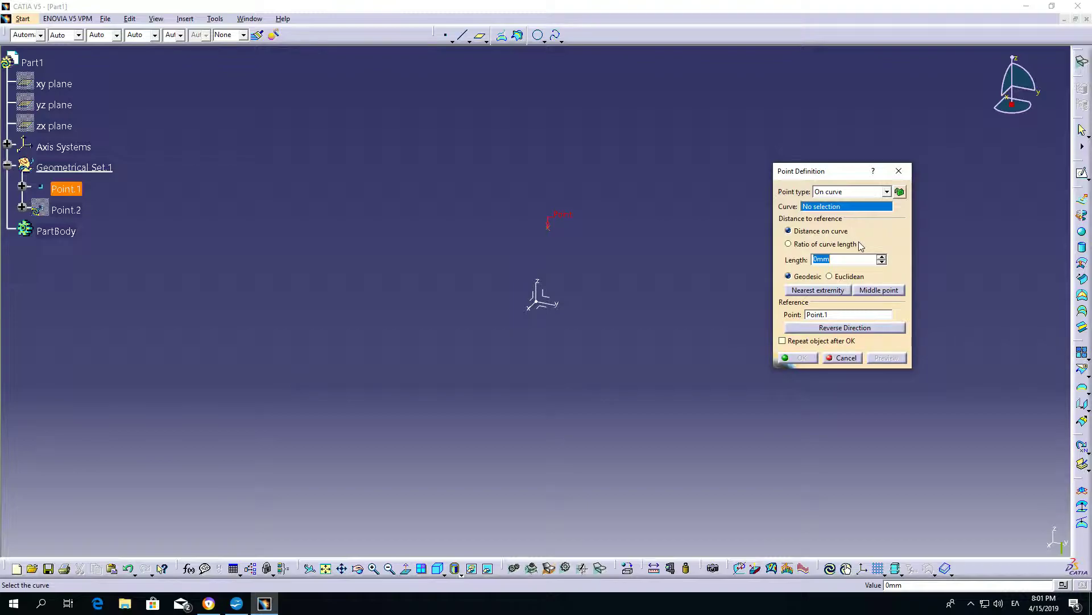
{"action": "left_click", "coordinate": [845, 357]}
{"action": "left_click", "coordinate": [781, 226]}
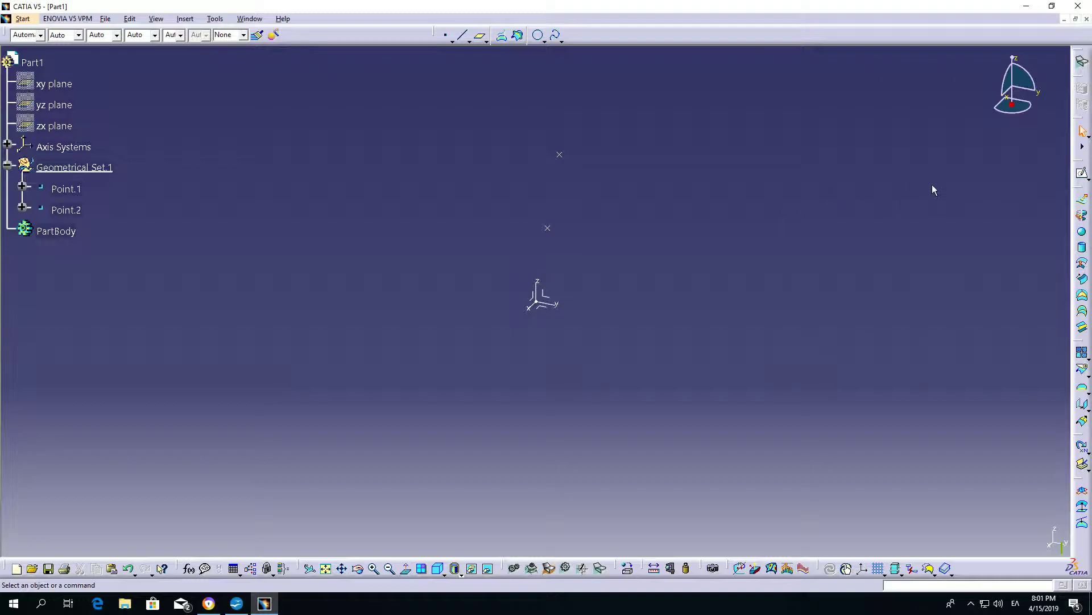
Sketch a wavy open spline on the YZ plane, starting at about H -145 mm, V -29 mm and running past the origin, and exit the sketch.
{"action": "left_click", "coordinate": [1082, 173]}
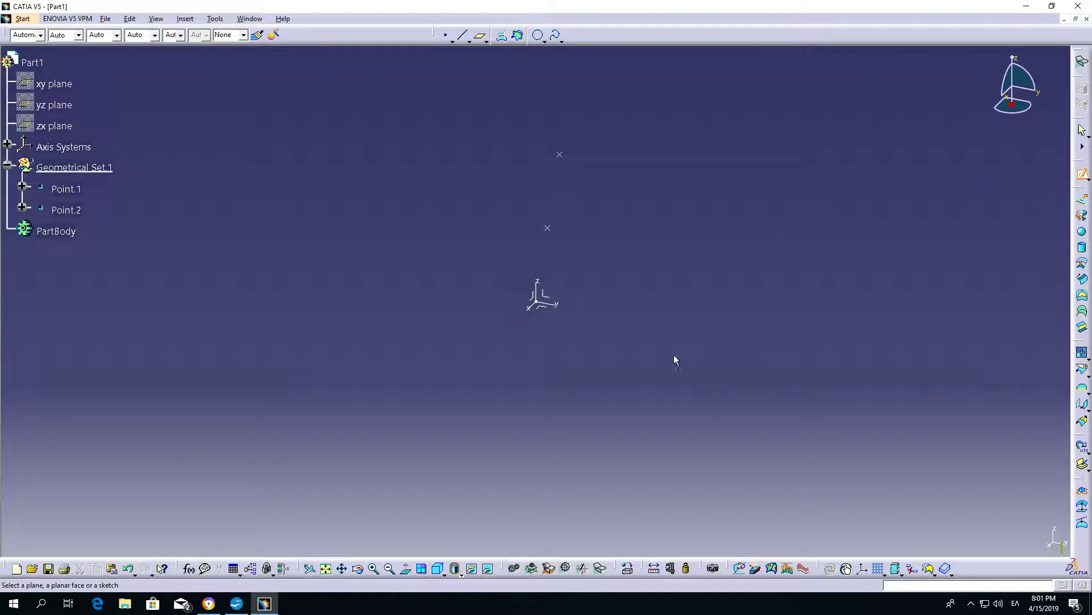
{"action": "left_click", "coordinate": [545, 297]}
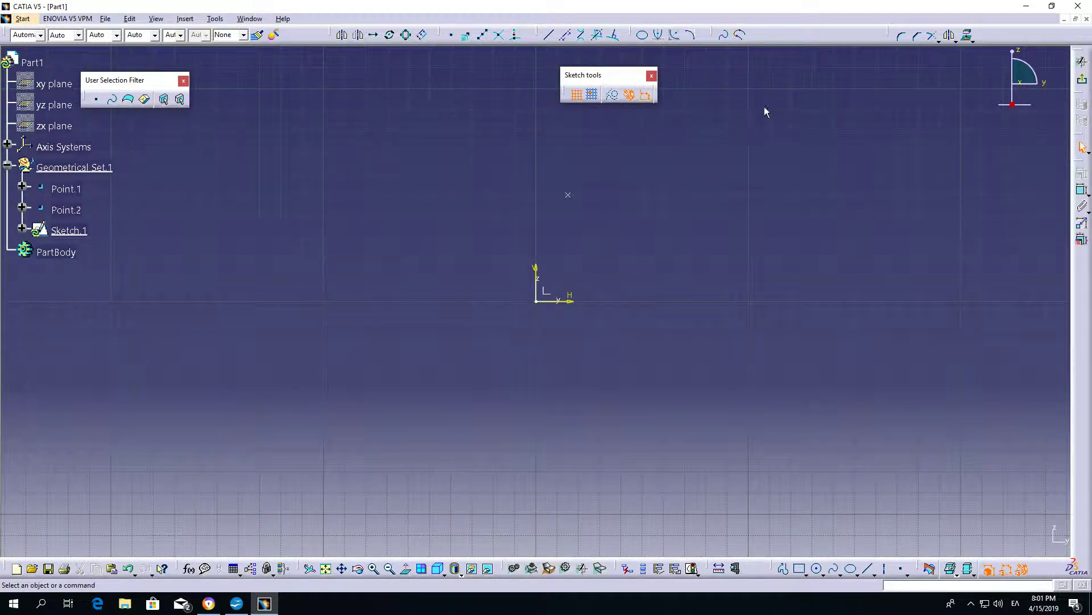
{"action": "left_click", "coordinate": [724, 36]}
{"action": "left_click", "coordinate": [226, 364]}
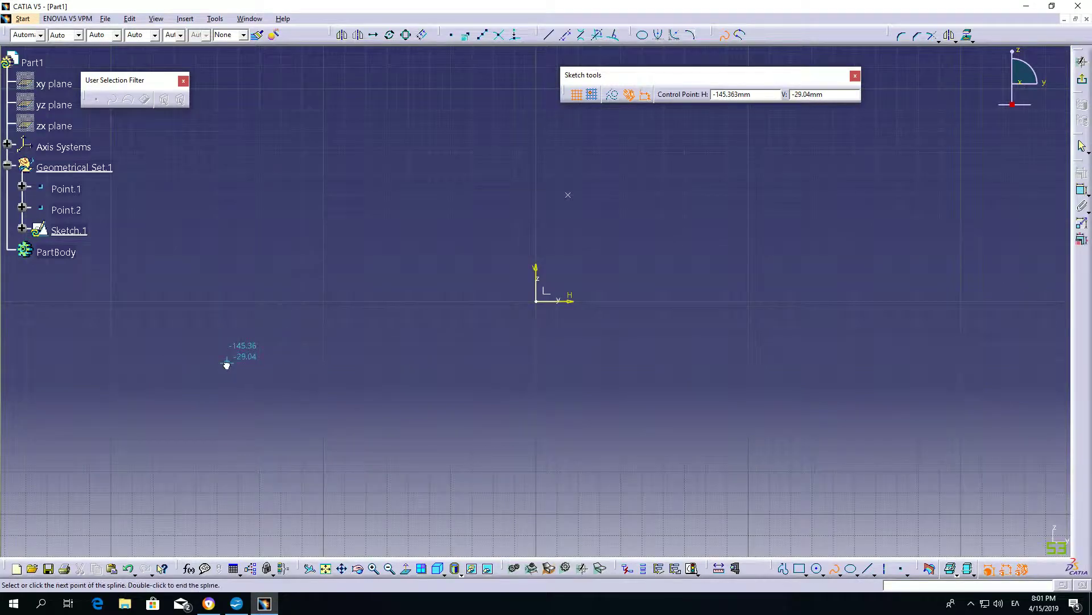
{"action": "left_click", "coordinate": [351, 244]}
{"action": "left_click", "coordinate": [522, 356]}
{"action": "left_click", "coordinate": [727, 227]}
{"action": "left_click", "coordinate": [994, 371]}
{"action": "middle_click_drag", "start_coordinate": [1025, 236], "coordinate": [1006, 317]}
{"action": "left_click", "coordinate": [883, 247]}
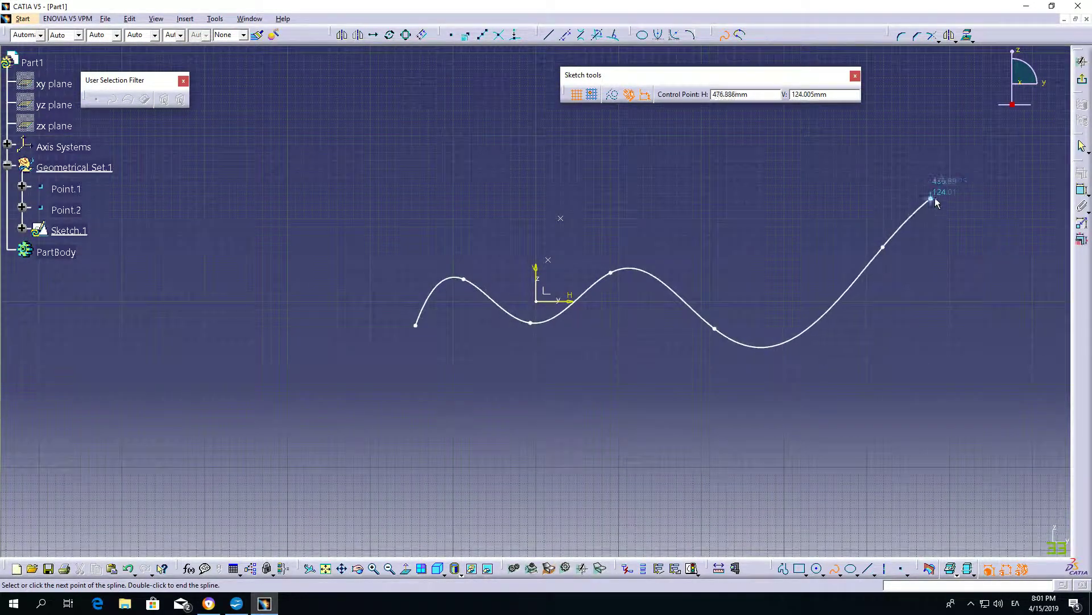
{"action": "left_click", "coordinate": [1005, 220]}
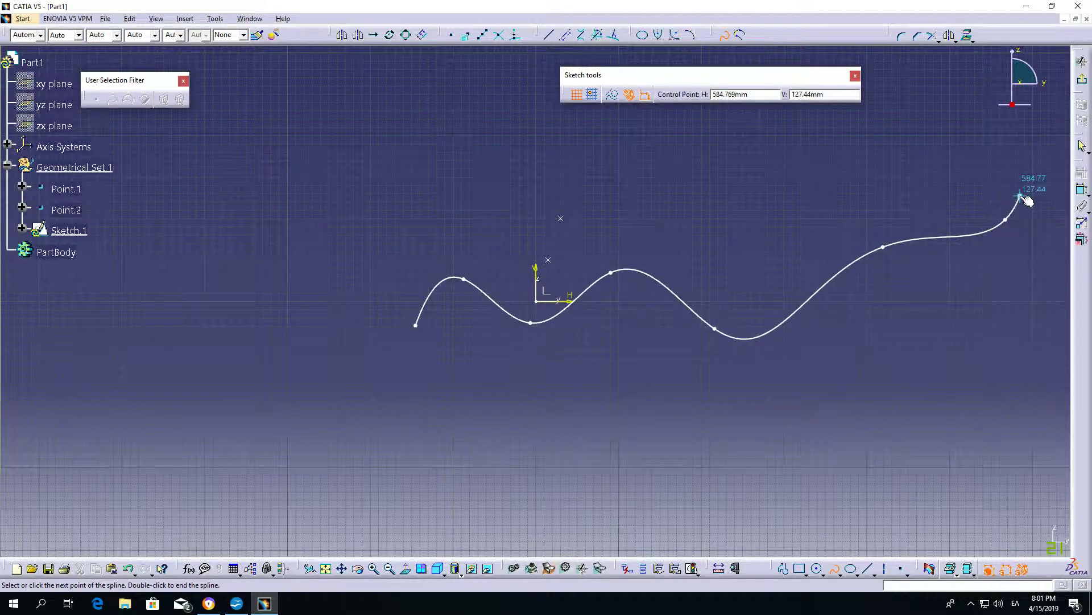
{"action": "key", "text": "Escape"}
{"action": "left_click", "coordinate": [1081, 73]}
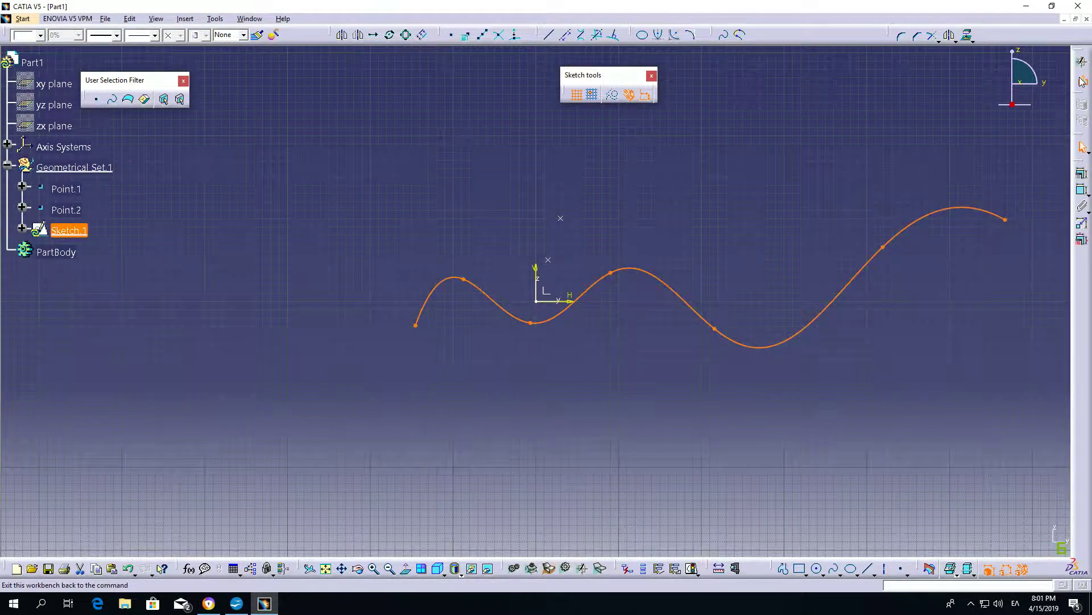
{"action": "left_click", "coordinate": [771, 264]}
Start an On curve point on the sketched spline and try geodesic distances of about 542 mm and 83 mm from its extremity.
{"action": "middle_click_drag", "start_coordinate": [773, 266], "coordinate": [819, 259]}
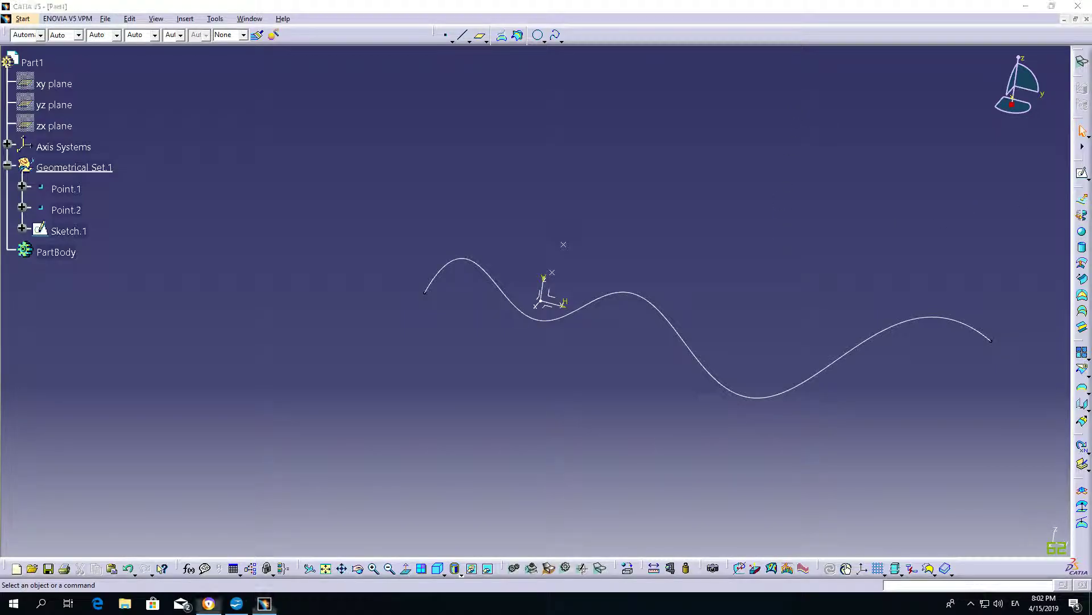
{"action": "middle_click_drag", "start_coordinate": [797, 199], "coordinate": [662, 254]}
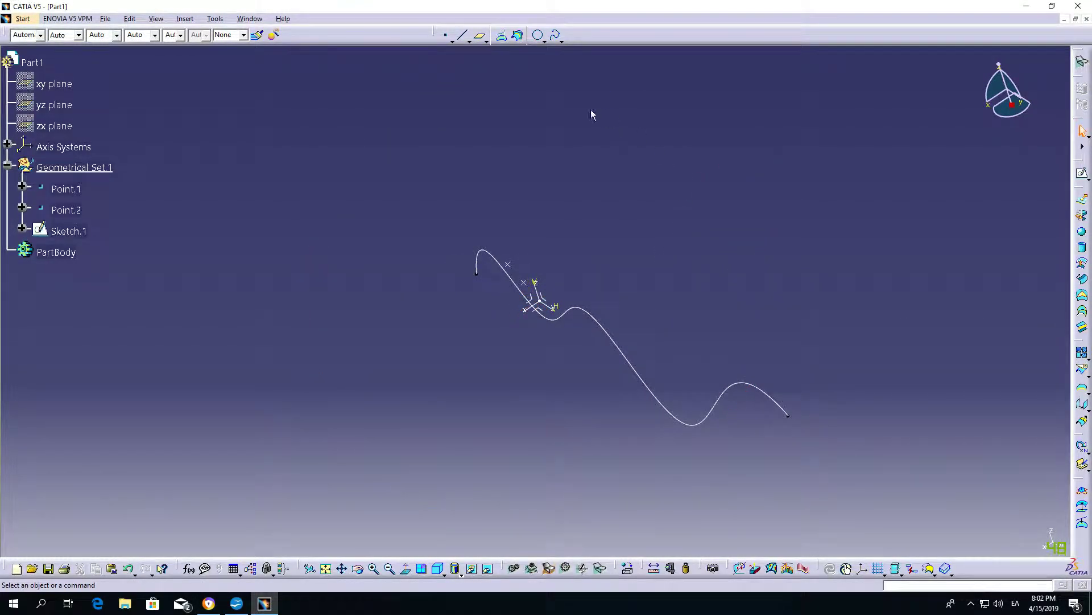
{"action": "left_click", "coordinate": [445, 35]}
{"action": "left_click", "coordinate": [838, 191]}
{"action": "left_click", "coordinate": [828, 202]}
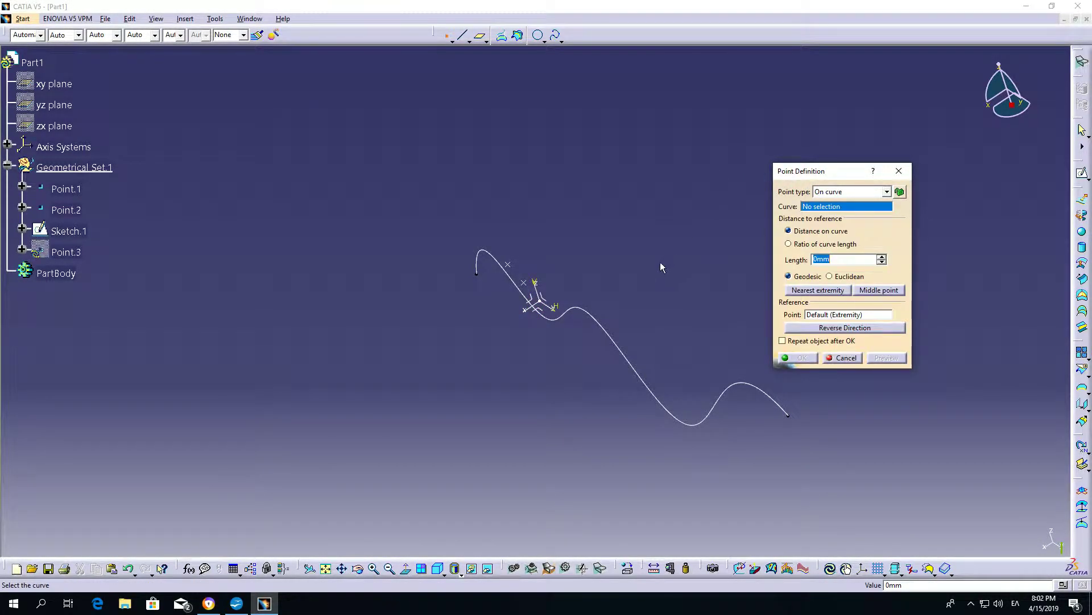
{"action": "left_click", "coordinate": [601, 329]}
{"action": "mouse_move", "coordinate": [495, 463]}
{"action": "middle_mouse_down"}
{"action": "mouse_move", "coordinate": [591, 374]}
{"action": "mouse_move", "coordinate": [598, 388]}
{"action": "mouse_move", "coordinate": [502, 396]}
{"action": "mouse_move", "coordinate": [588, 377]}
{"action": "mouse_move", "coordinate": [481, 383]}
{"action": "mouse_move", "coordinate": [494, 382]}
{"action": "middle_mouse_up"}
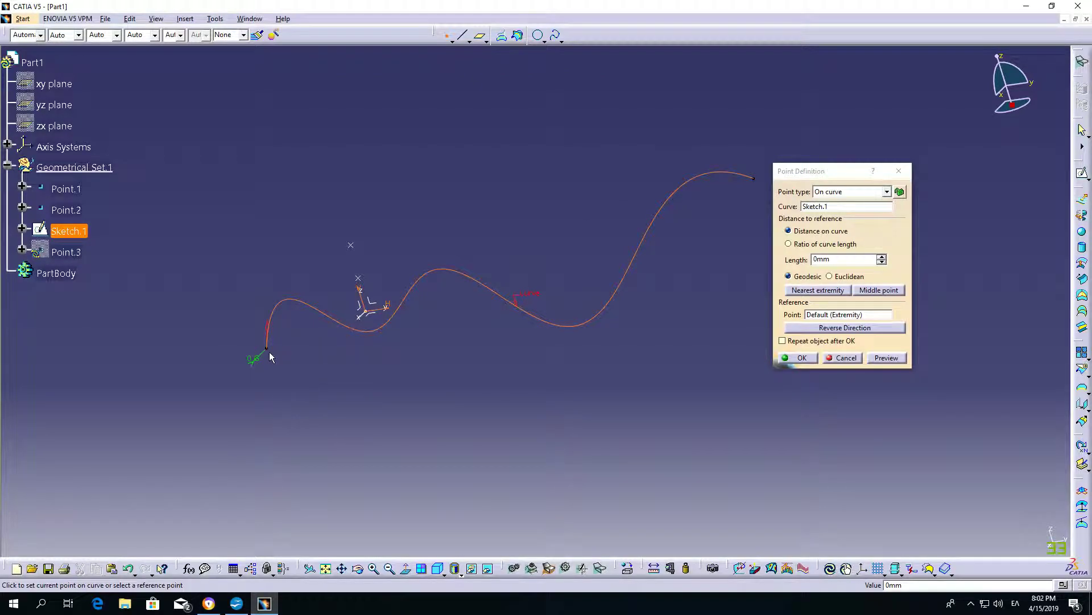
{"action": "left_click", "coordinate": [592, 322]}
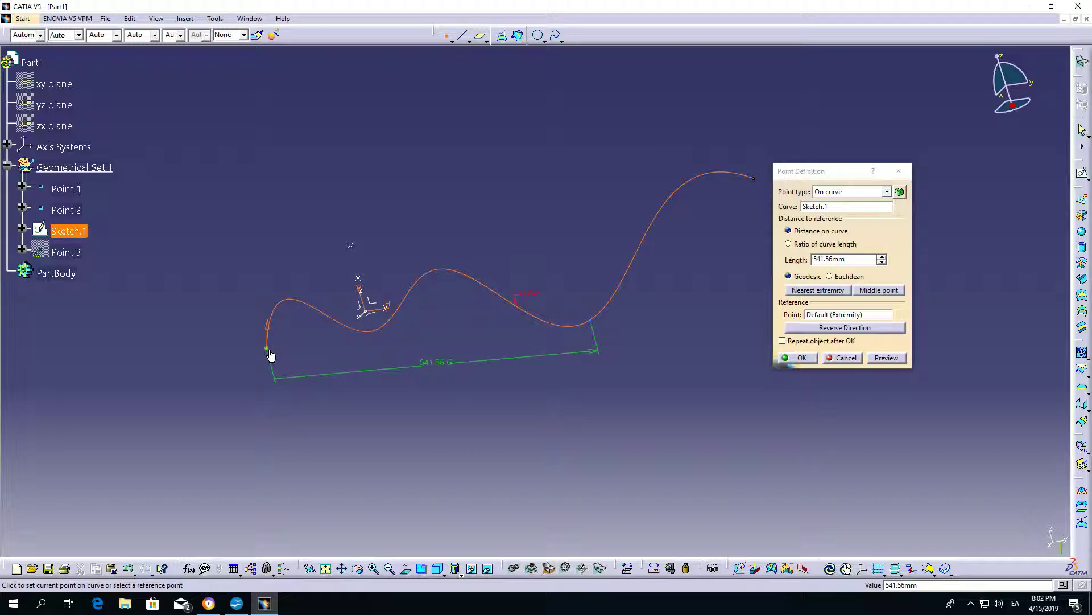
{"action": "left_click", "coordinate": [299, 306]}
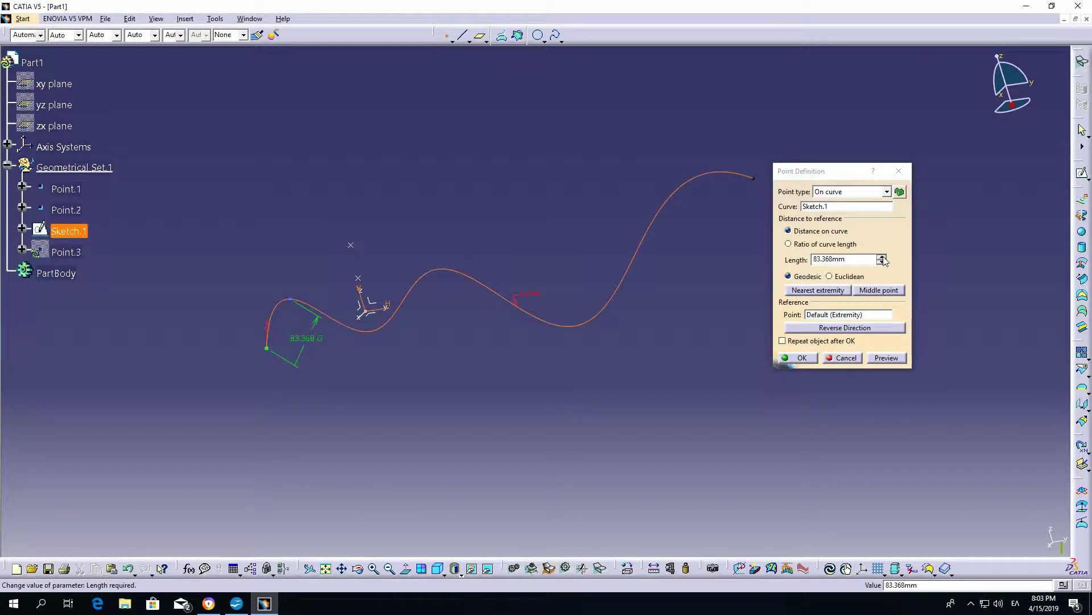
{"action": "left_click_drag", "start_coordinate": [883, 260], "coordinate": [882, 258]}
Position the point by ratio of curve length at 0.61 from the default extremity and create it.
{"action": "left_click", "coordinate": [794, 245]}
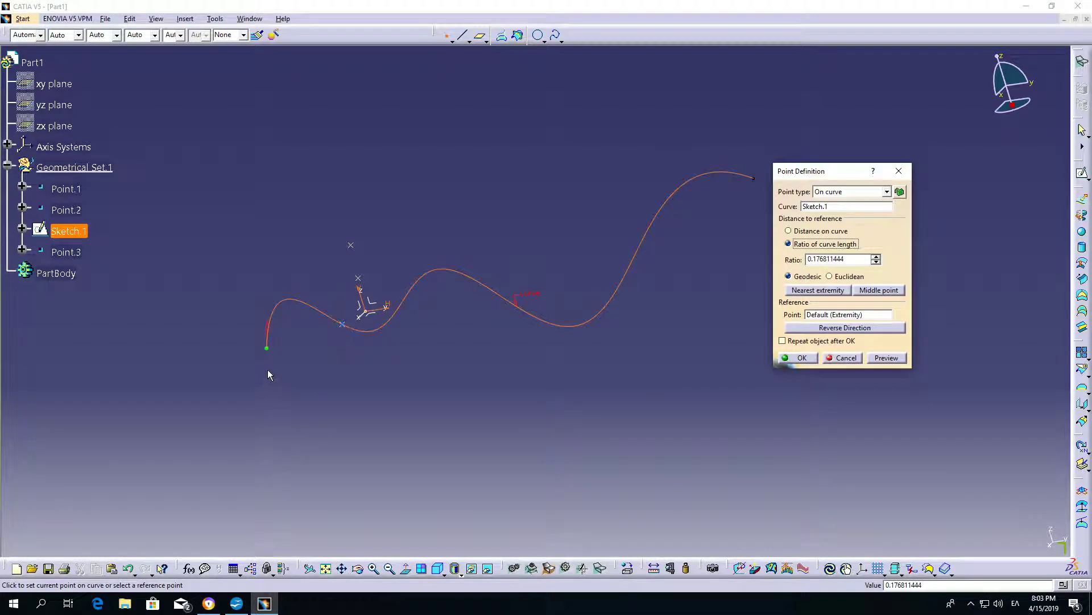
{"action": "left_click", "coordinate": [267, 350]}
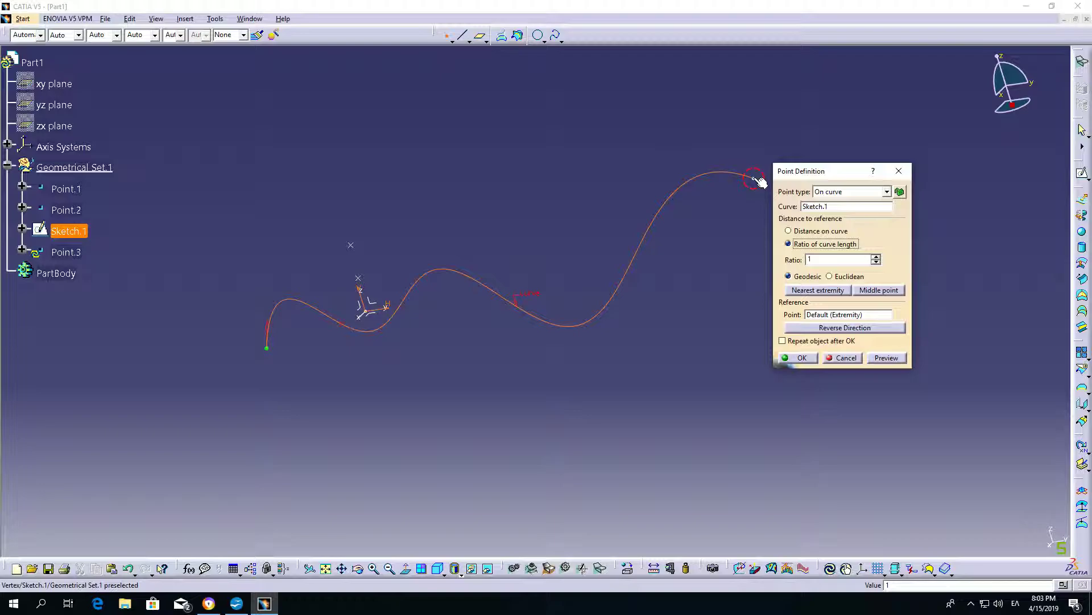
{"action": "left_click_drag", "start_coordinate": [758, 181], "coordinate": [523, 314]}
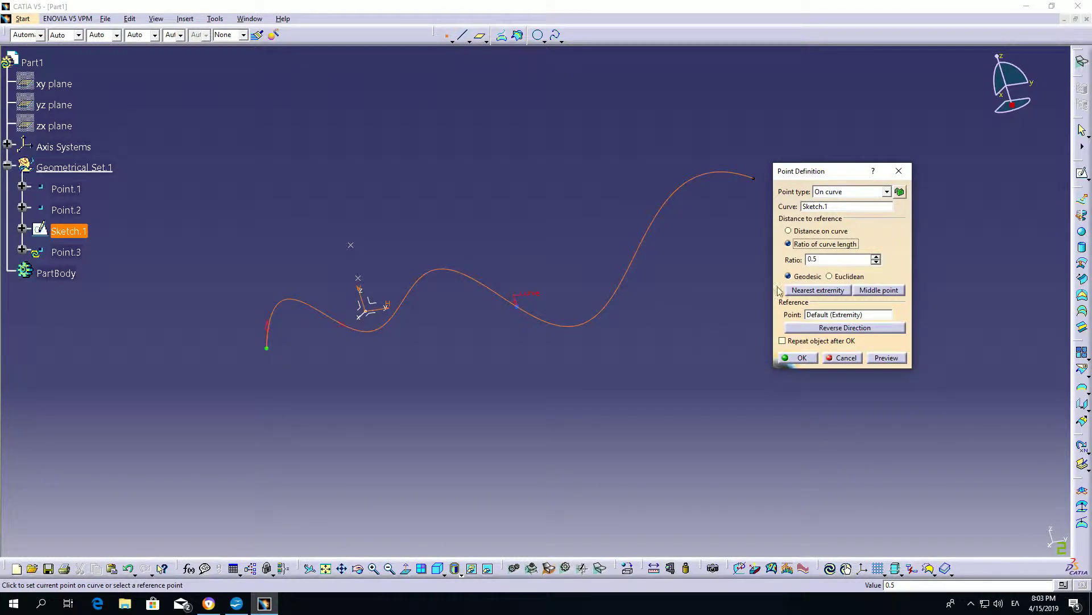
{"action": "left_click", "coordinate": [877, 257]}
{"action": "left_click", "coordinate": [877, 257]}
{"action": "left_click", "coordinate": [801, 358]}
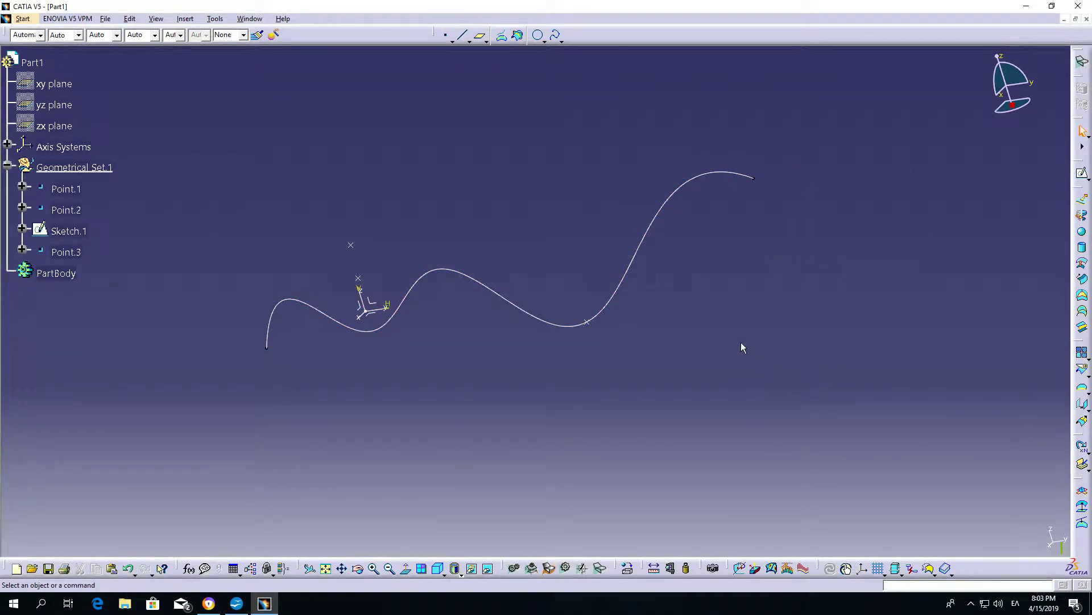
Create an On plane point on the absolute axis system's YZ plane at about H 177 mm, V 163 mm from the origin.
{"action": "left_click", "coordinate": [445, 35]}
{"action": "left_click", "coordinate": [841, 194]}
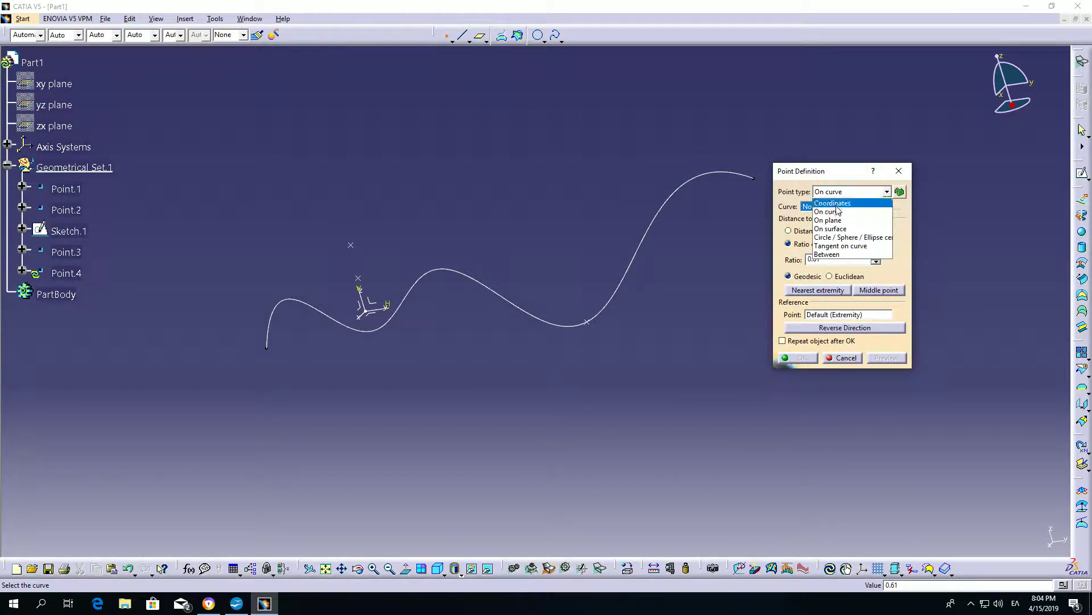
{"action": "left_click", "coordinate": [836, 221]}
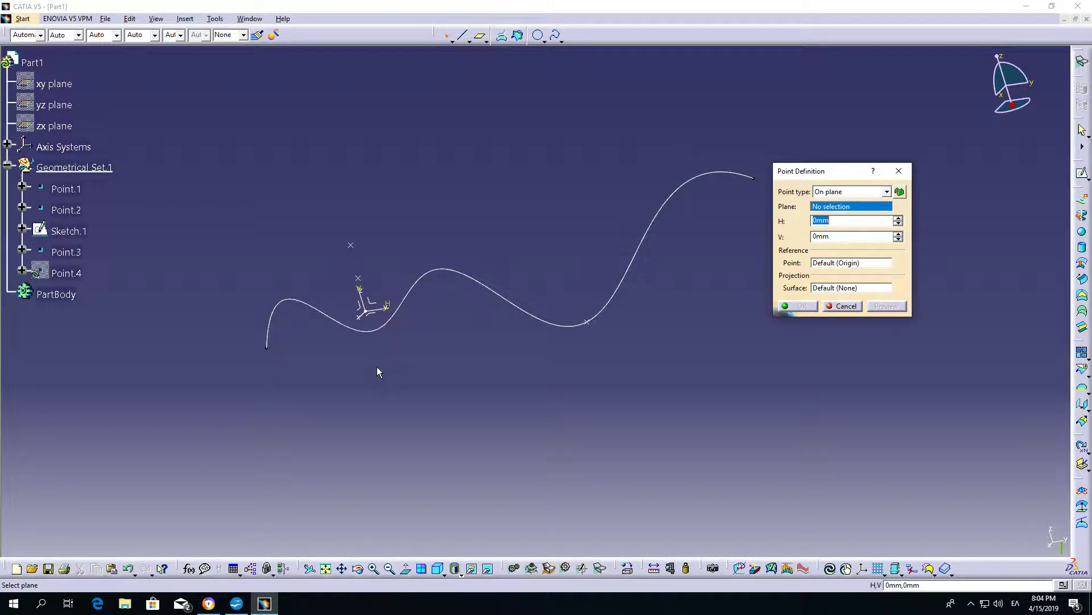
{"action": "left_click", "coordinate": [378, 305]}
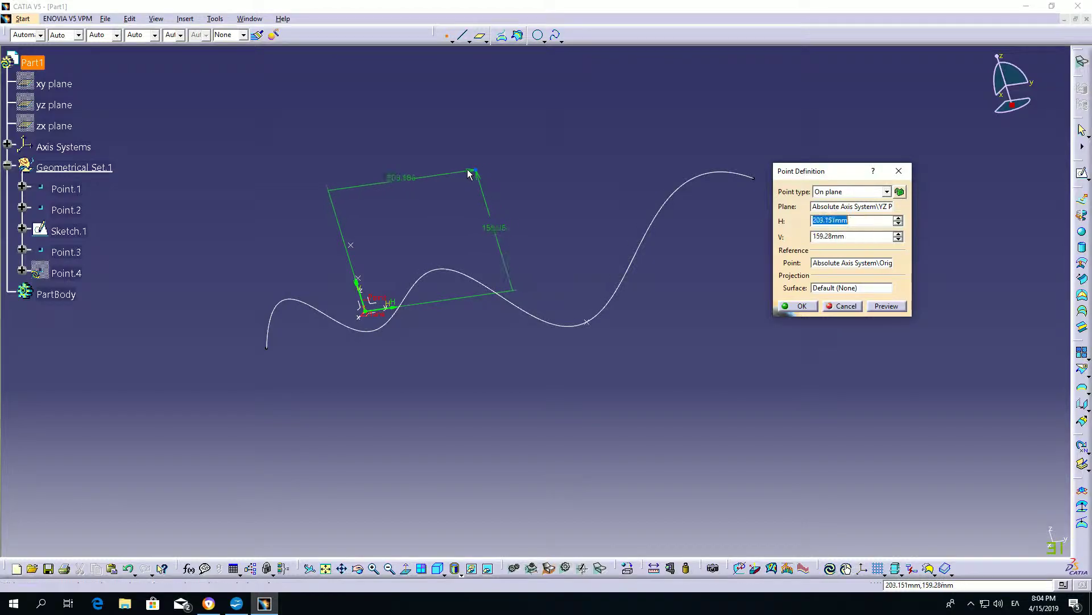
{"action": "left_click", "coordinate": [456, 169]}
{"action": "middle_click_drag", "start_coordinate": [537, 201], "coordinate": [535, 269]}
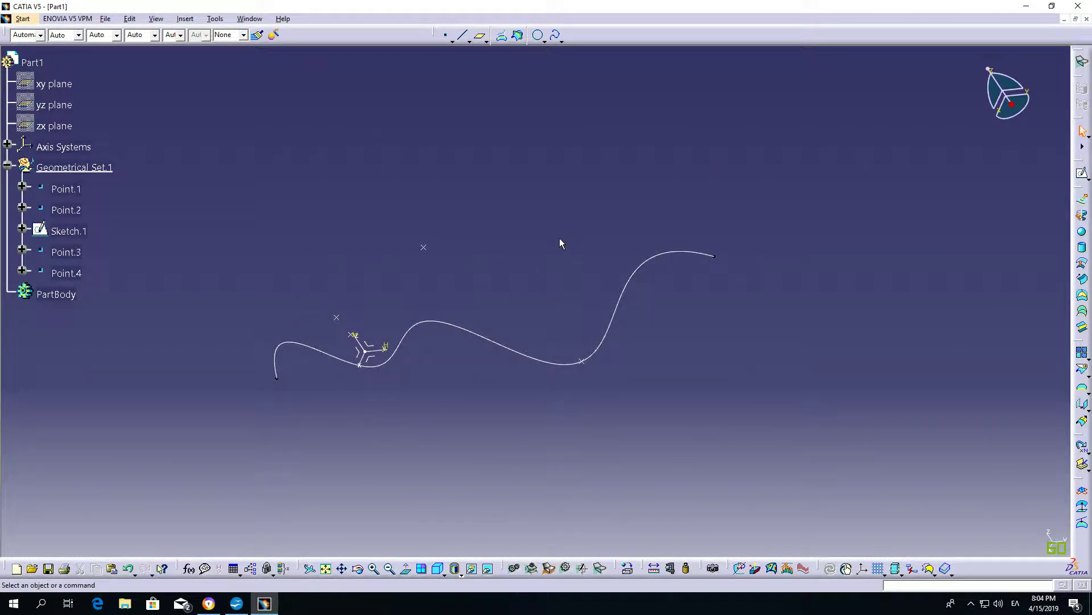
{"action": "left_click", "coordinate": [446, 35]}
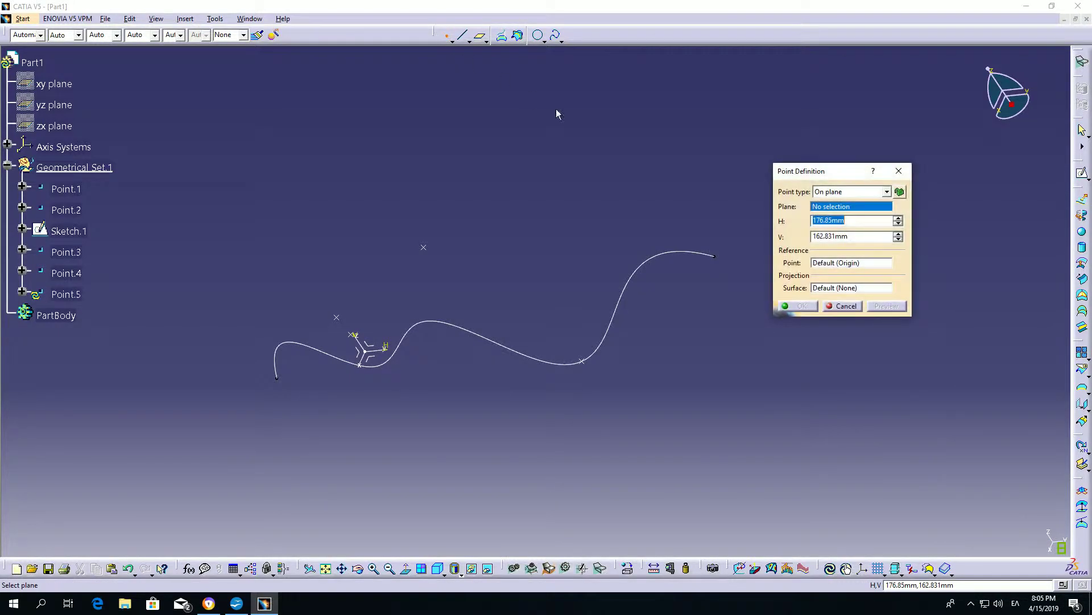
{"action": "left_click", "coordinate": [832, 194]}
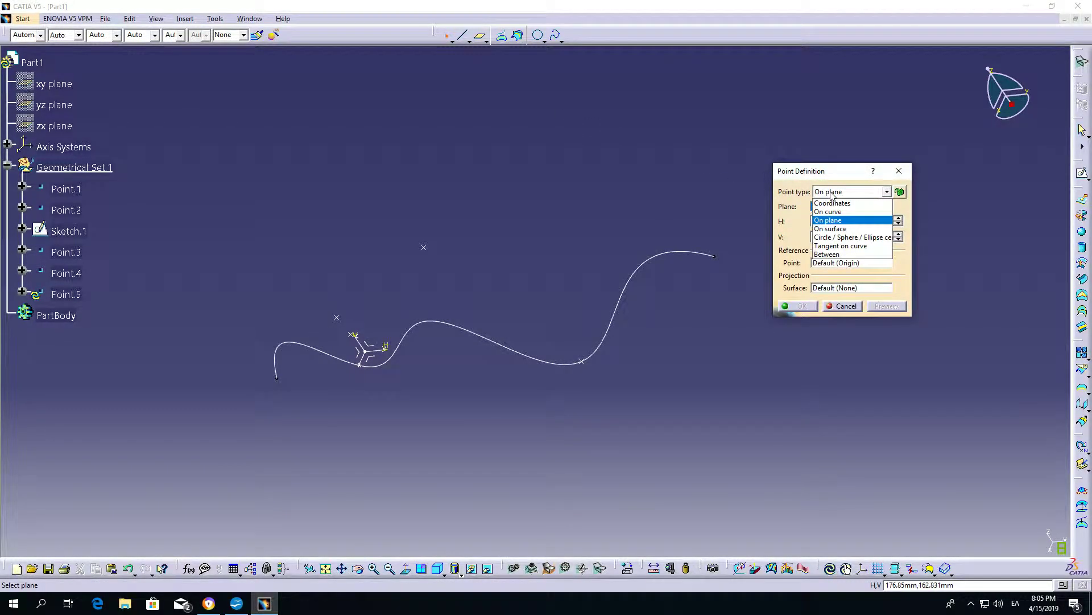
{"action": "left_click", "coordinate": [839, 228]}
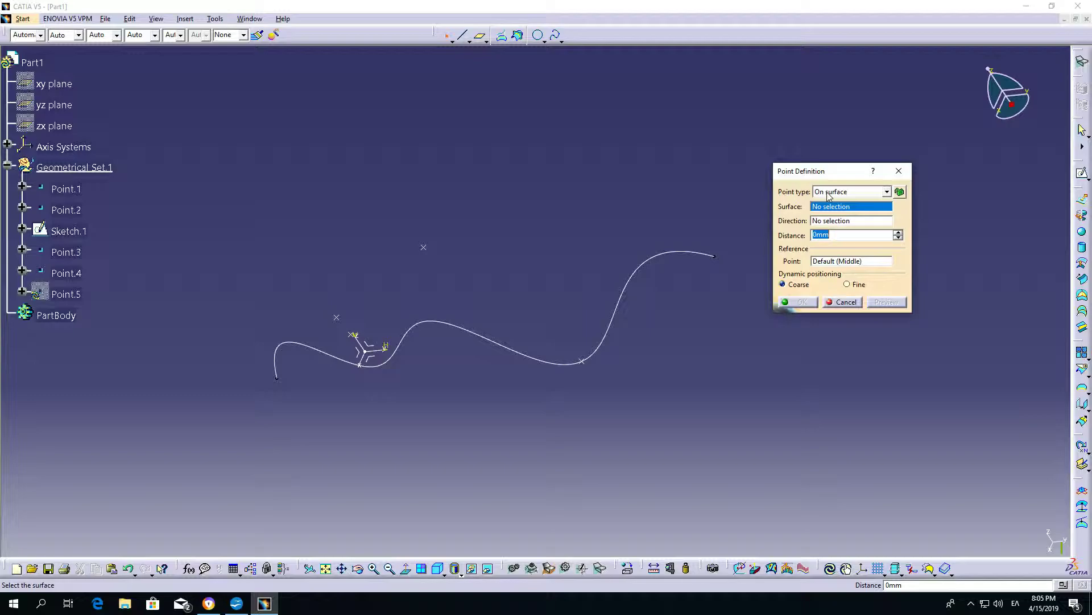
{"action": "left_click", "coordinate": [842, 303]}
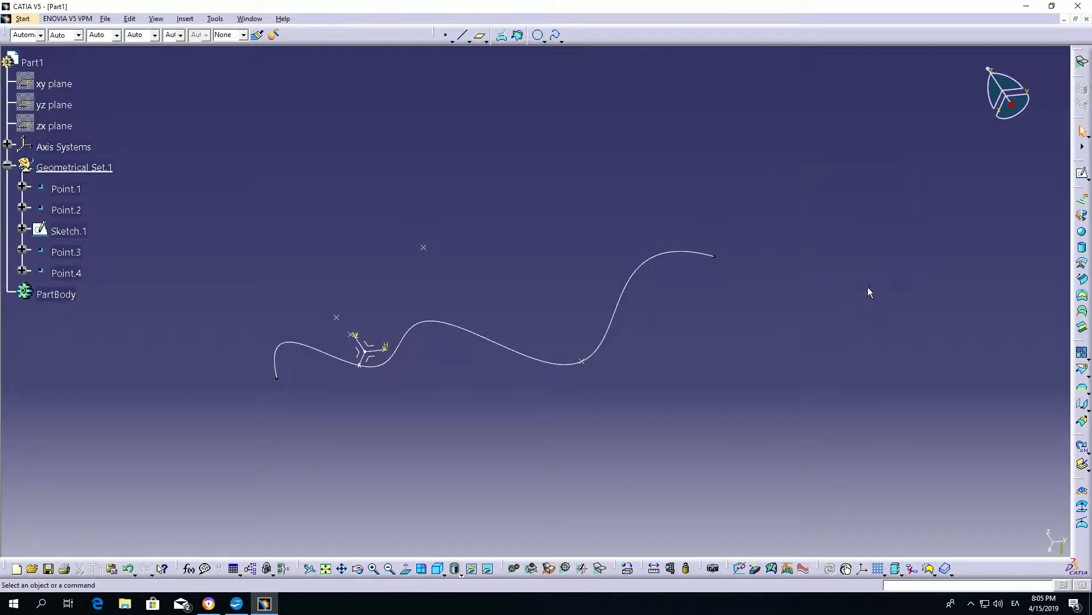
Extrude the spline sketch into a surface along the sketch normal, with limits of 126 mm and 187 mm on its two sides.
{"action": "left_click", "coordinate": [1082, 200]}
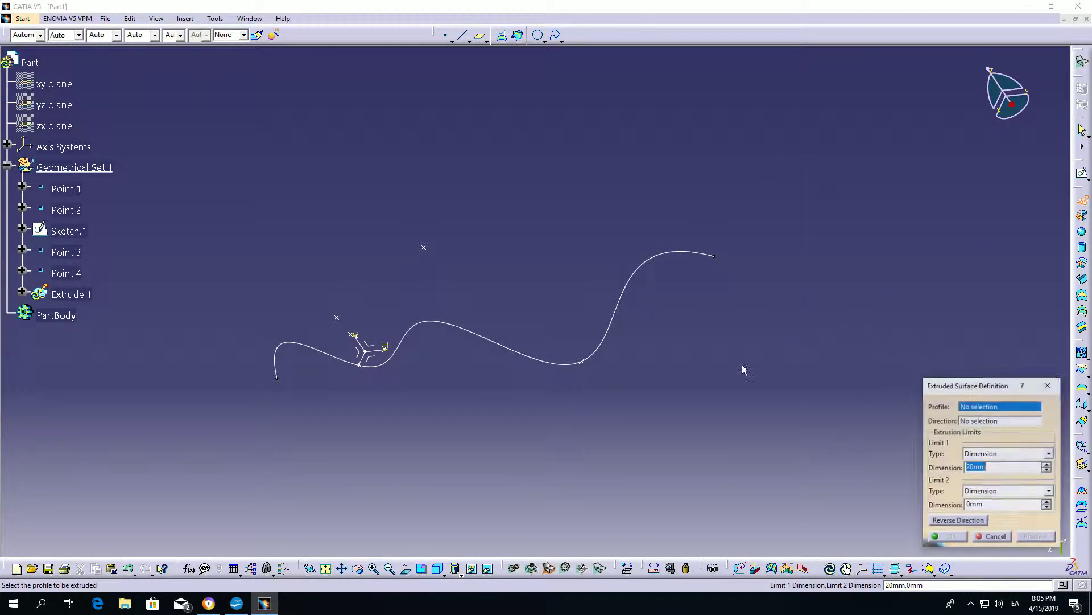
{"action": "left_click", "coordinate": [515, 356]}
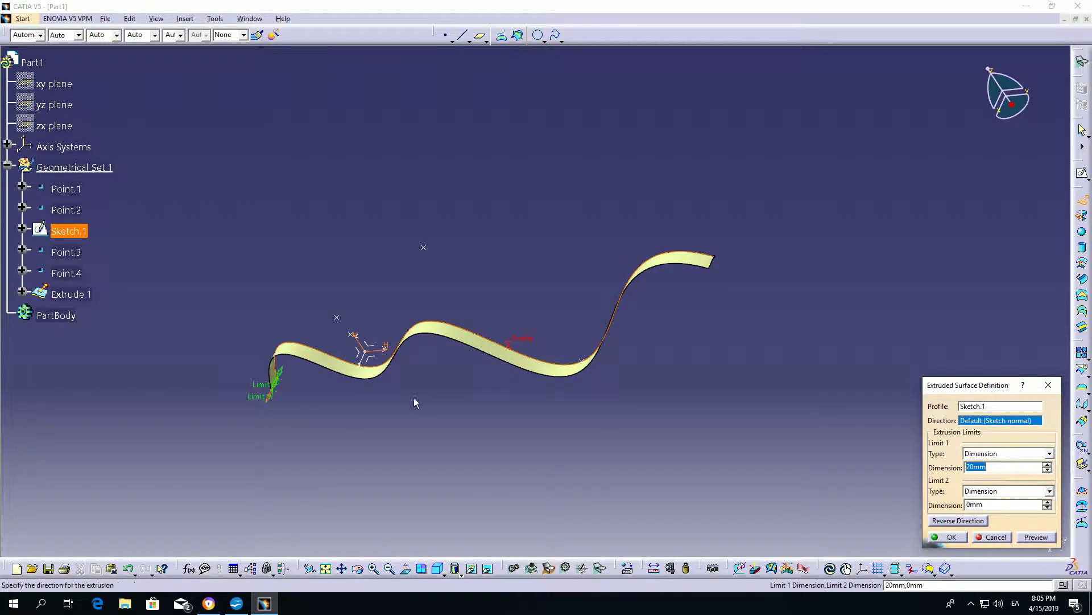
{"action": "left_click_drag", "start_coordinate": [269, 408], "coordinate": [242, 457]}
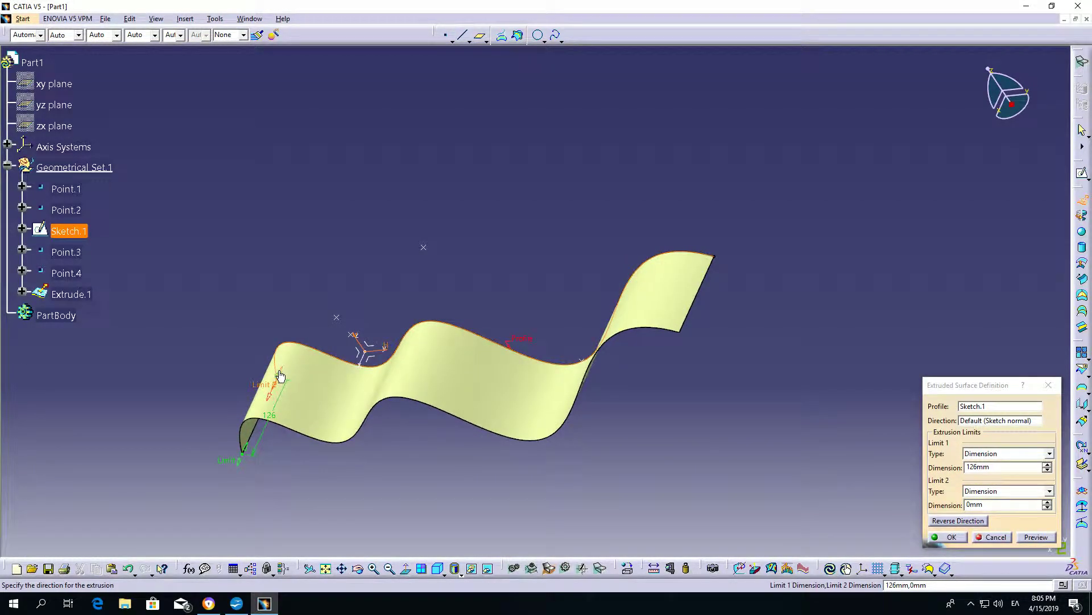
{"action": "left_click_drag", "start_coordinate": [283, 370], "coordinate": [351, 270]}
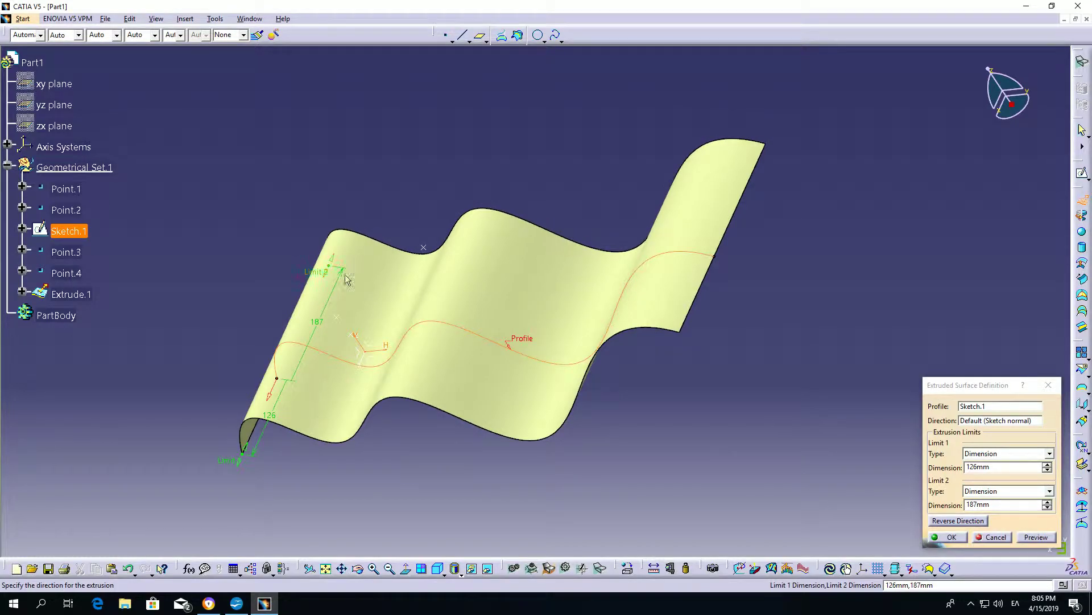
{"action": "left_click", "coordinate": [948, 536]}
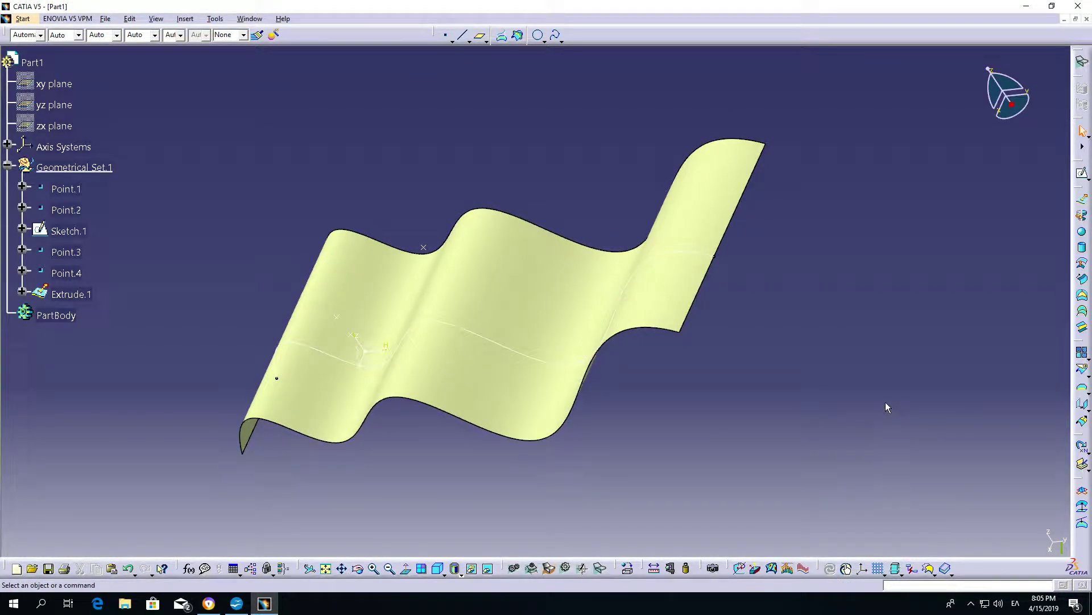
Create an On surface point on the extruded surface, about 94 mm from its default middle reference point.
{"action": "left_click", "coordinate": [446, 35]}
{"action": "left_click", "coordinate": [845, 194]}
{"action": "left_click", "coordinate": [846, 229]}
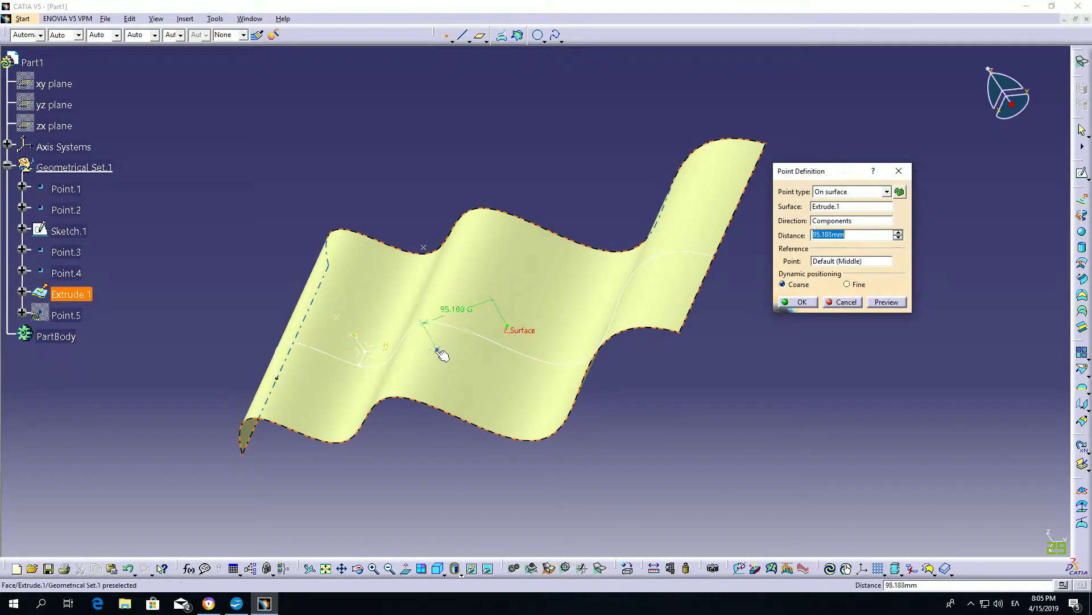
{"action": "left_click", "coordinate": [459, 273]}
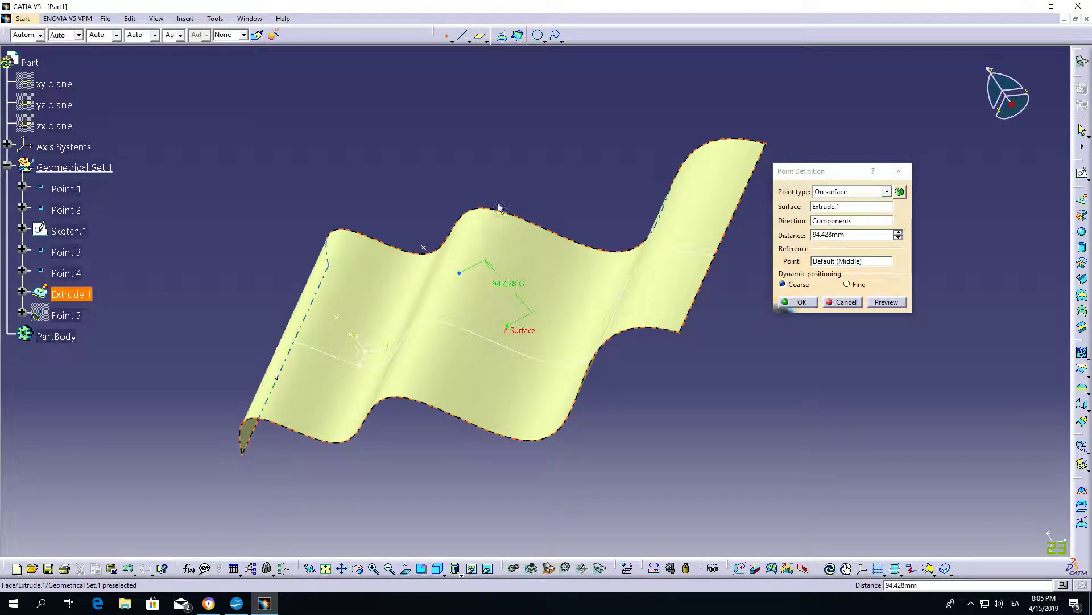
{"action": "left_click", "coordinate": [802, 302]}
{"action": "middle_click_drag", "start_coordinate": [665, 455], "coordinate": [657, 306]}
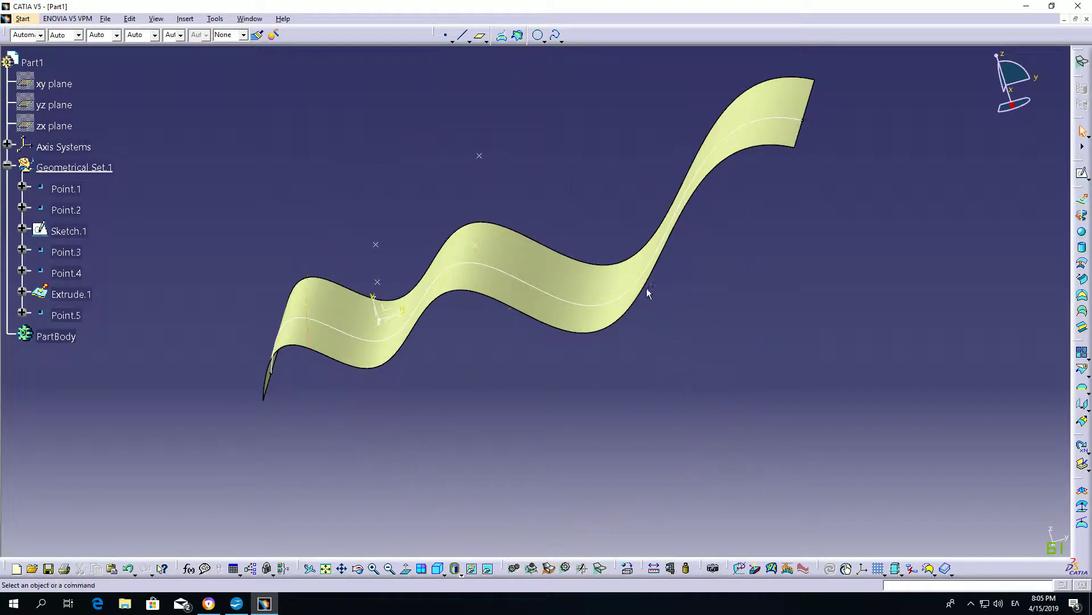
{"action": "left_click", "coordinate": [447, 37]}
{"action": "left_click", "coordinate": [838, 192]}
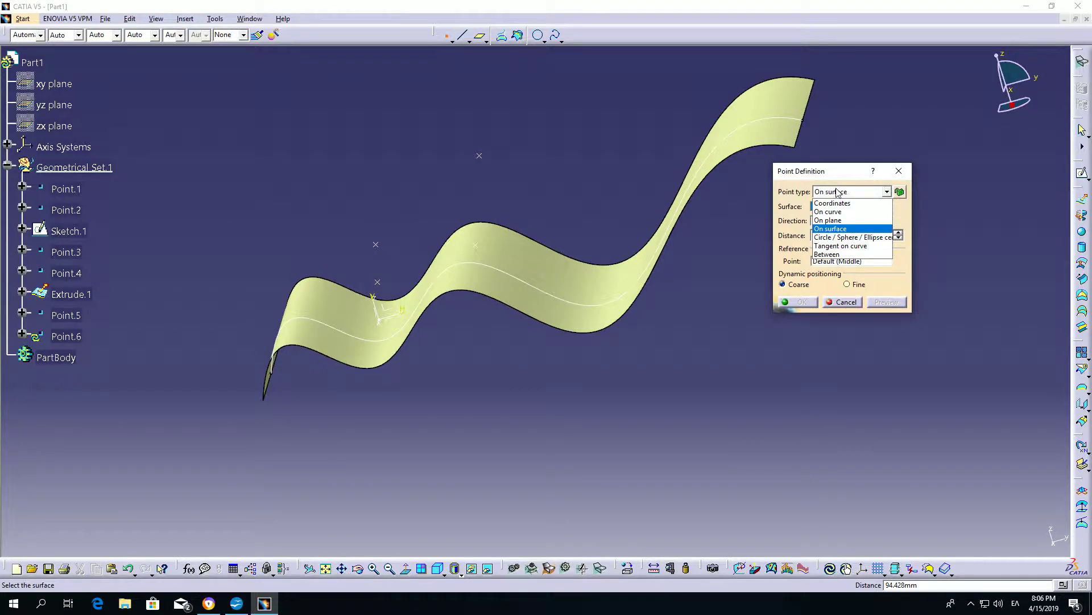
{"action": "left_click", "coordinate": [844, 238]}
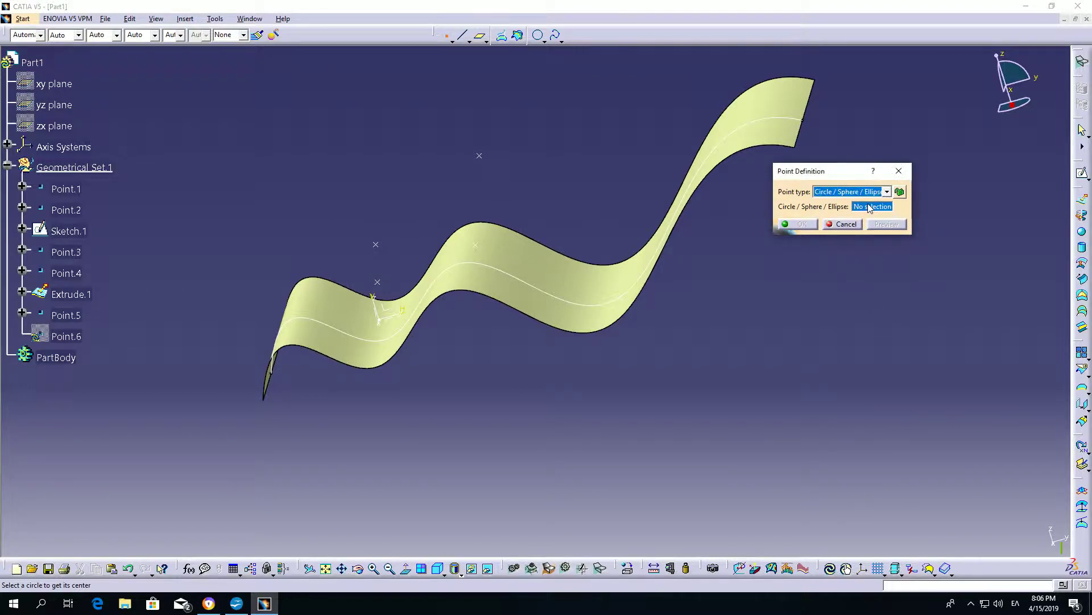
{"action": "left_click", "coordinate": [843, 225]}
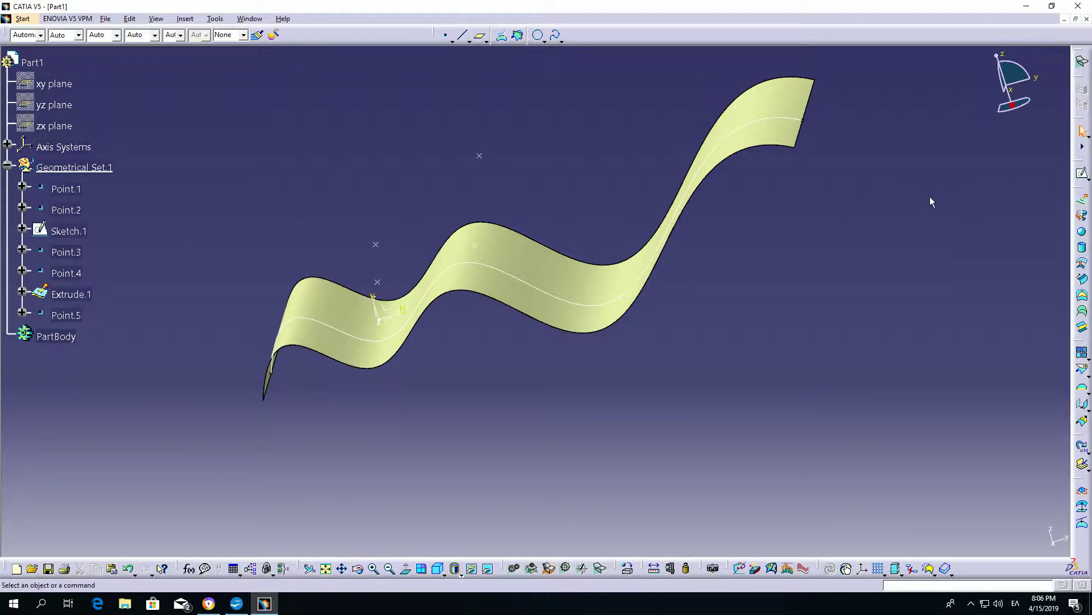
Sketch an ellipse on the YZ plane centred at about H 49 mm, V 147 mm, with radii of about 188 and 77 mm, and exit the sketch.
{"action": "left_click", "coordinate": [1083, 173]}
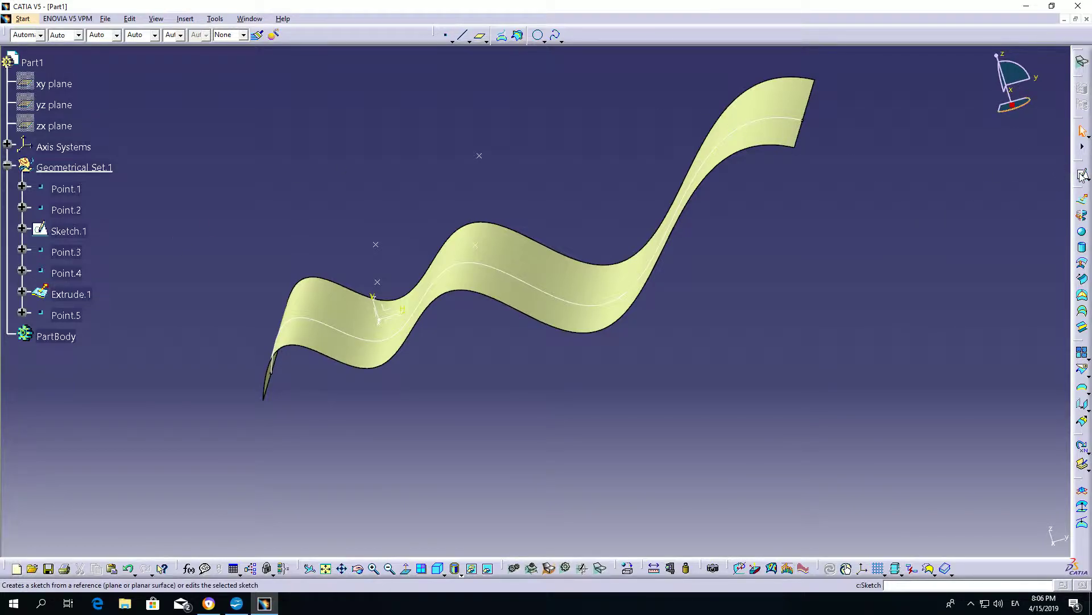
{"action": "left_click", "coordinate": [387, 308]}
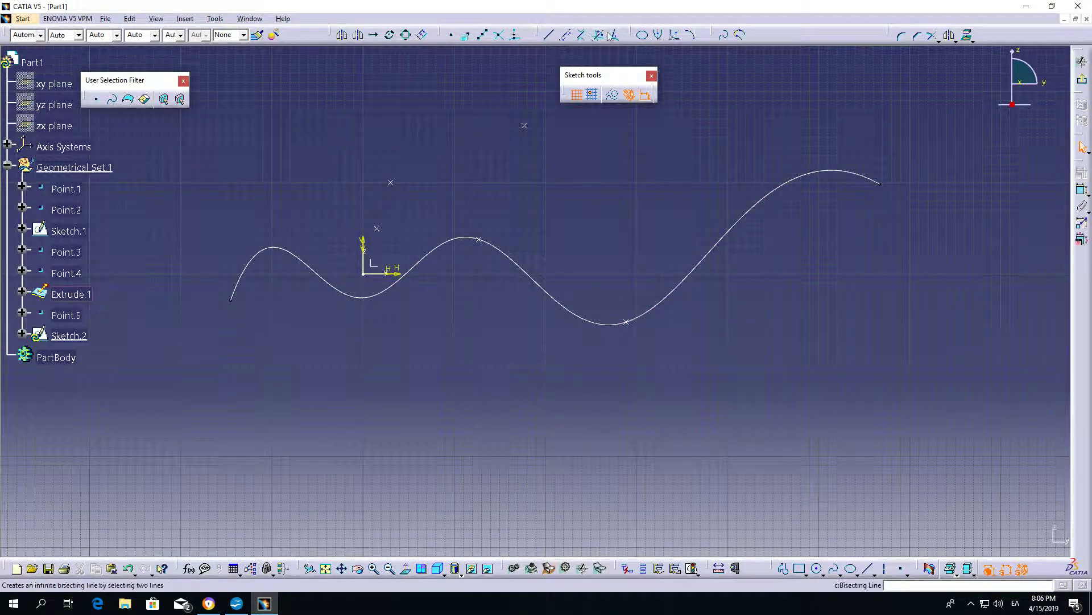
{"action": "left_click", "coordinate": [643, 36]}
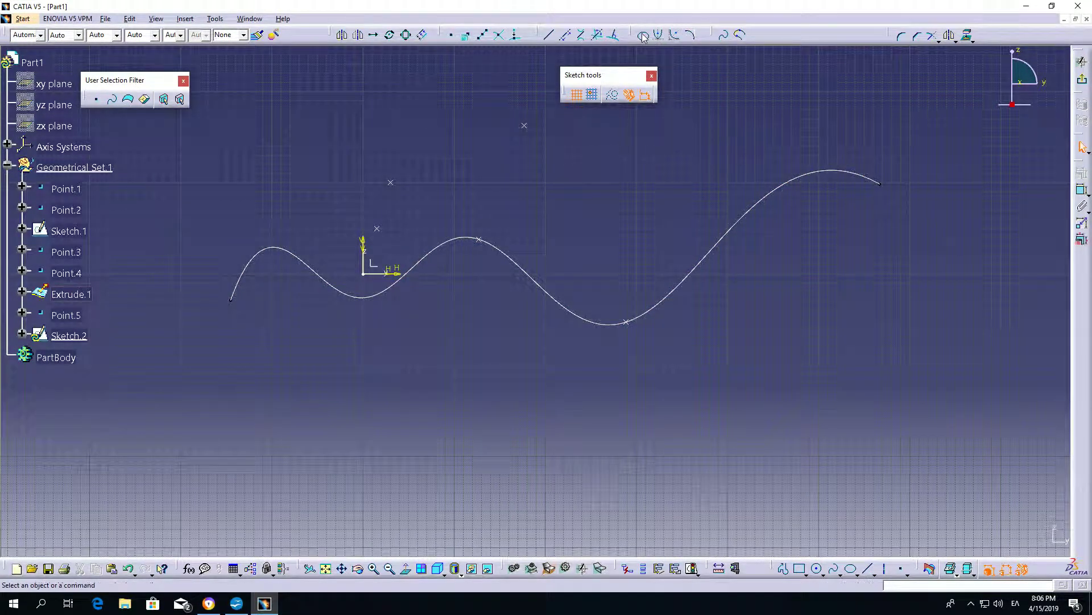
{"action": "left_click", "coordinate": [408, 139]}
{"action": "left_click", "coordinate": [580, 140]}
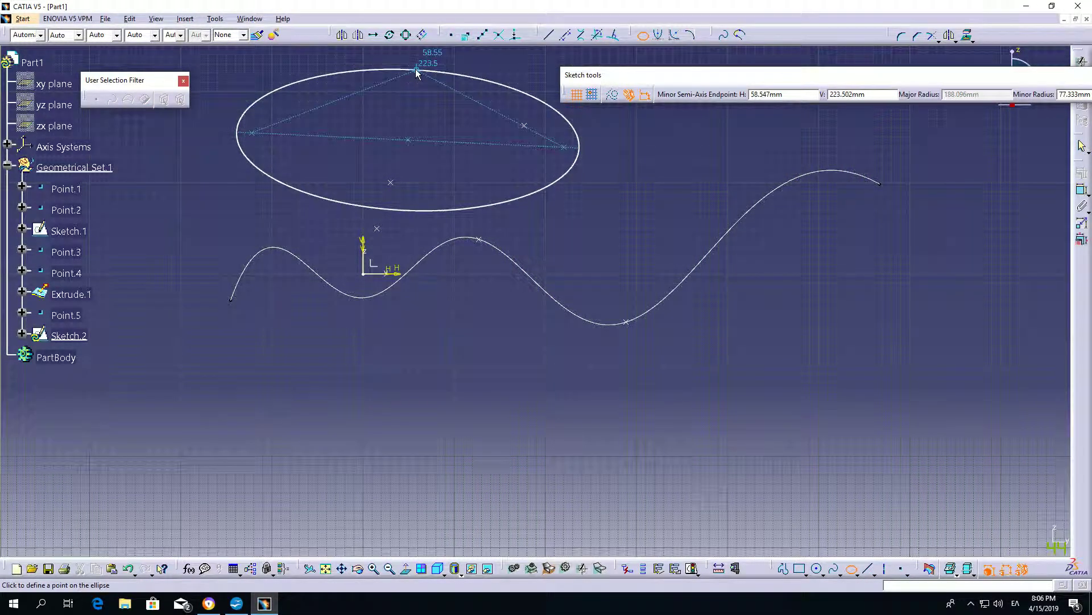
{"action": "left_click", "coordinate": [426, 71]}
{"action": "left_click", "coordinate": [1081, 80]}
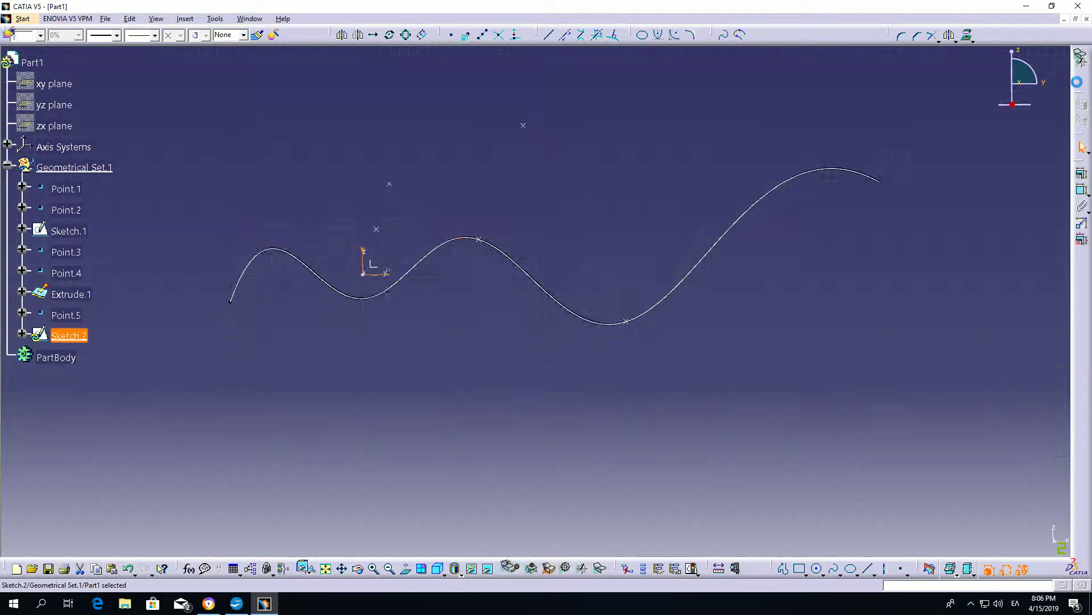
{"action": "left_click", "coordinate": [522, 405]}
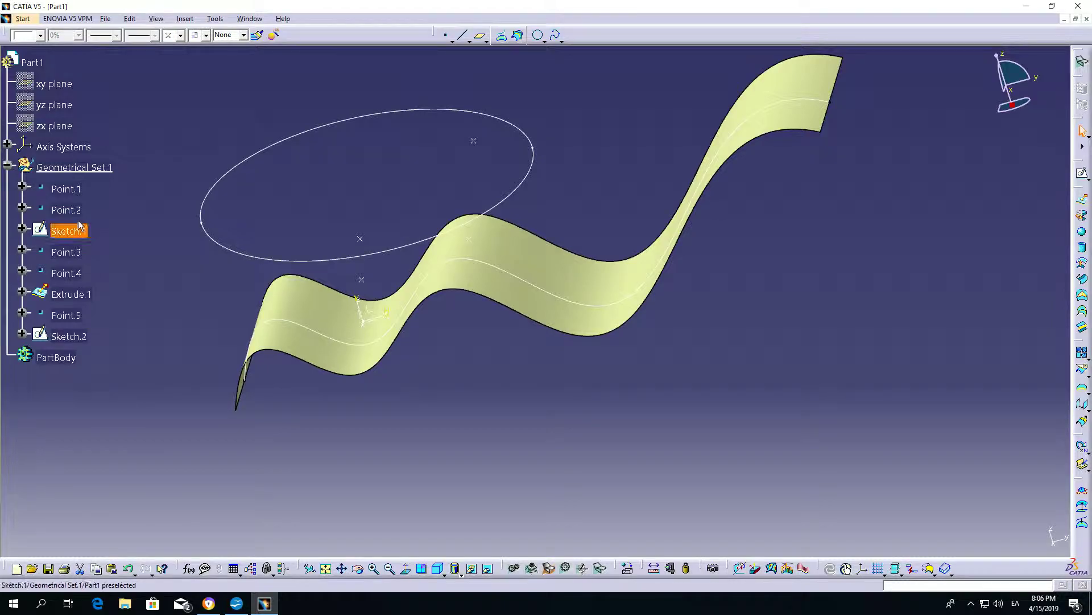
Hide all earlier points, the spline sketch and the extruded surface, leaving only the ellipse sketch displayed.
{"action": "left_click", "coordinate": [73, 195], "text": "shift"}
{"action": "right_click", "coordinate": [72, 195]}
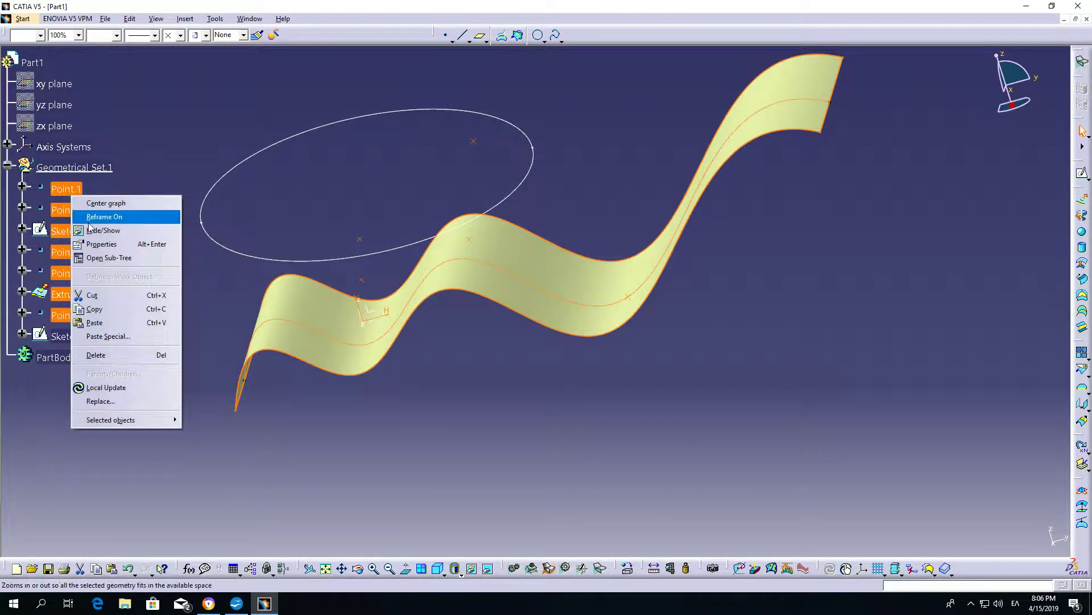
{"action": "left_click", "coordinate": [102, 230]}
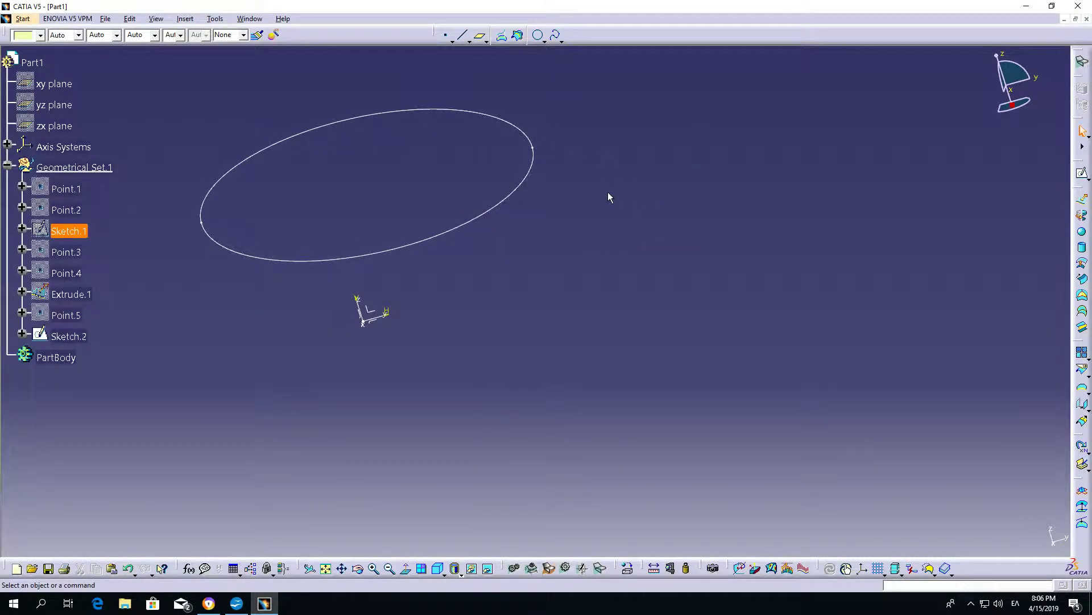
Try a Circle / Sphere / Ellipse center point on the ellipse sketch, then cancel the definition.
{"action": "left_click", "coordinate": [445, 35]}
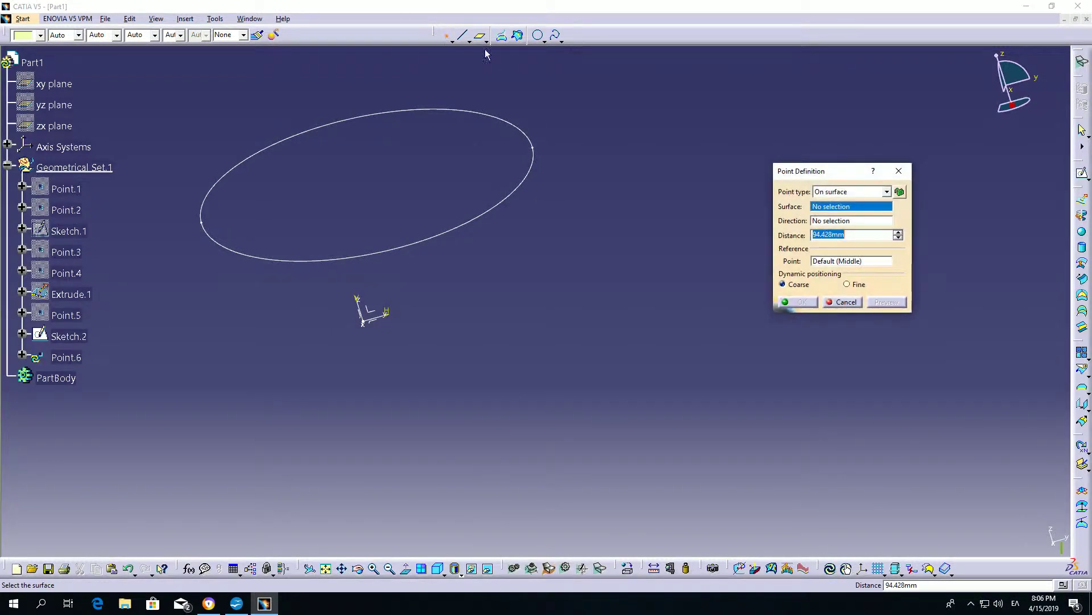
{"action": "left_click", "coordinate": [848, 192]}
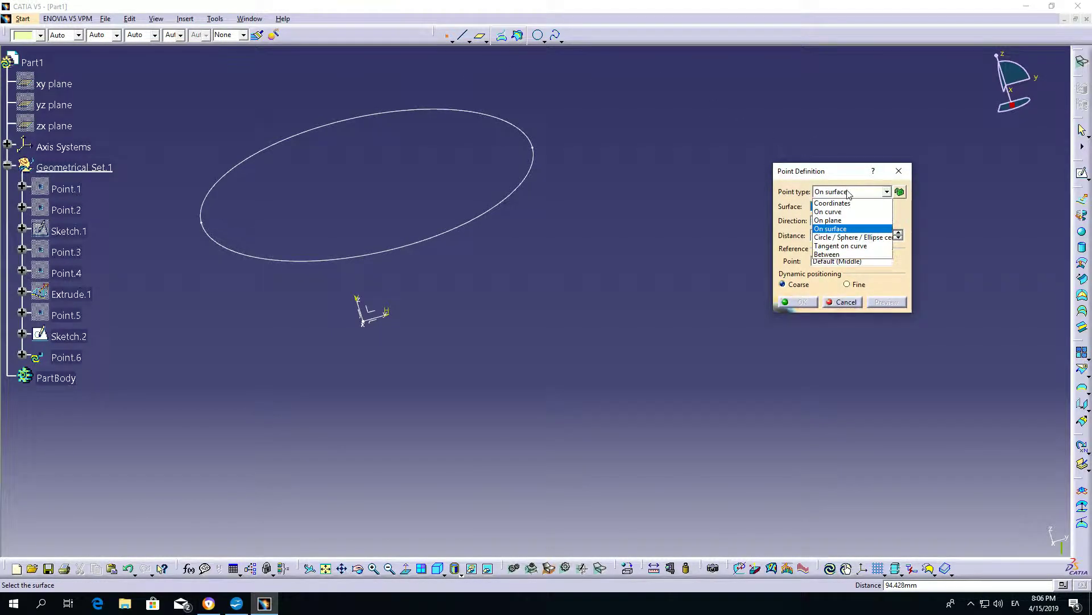
{"action": "left_click", "coordinate": [852, 238]}
{"action": "left_click", "coordinate": [458, 231]}
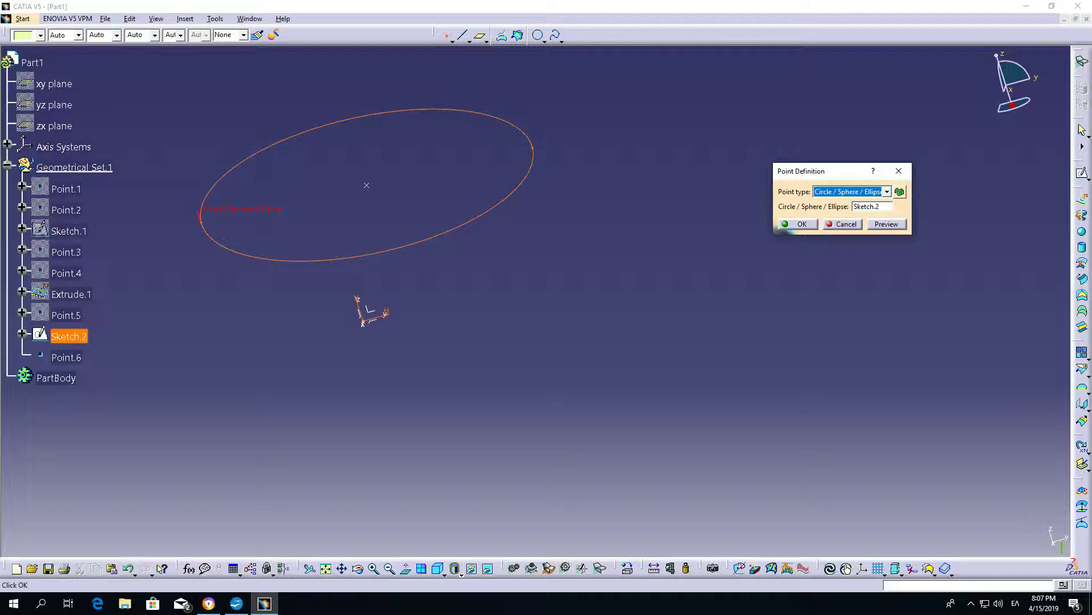
{"action": "left_click", "coordinate": [848, 224]}
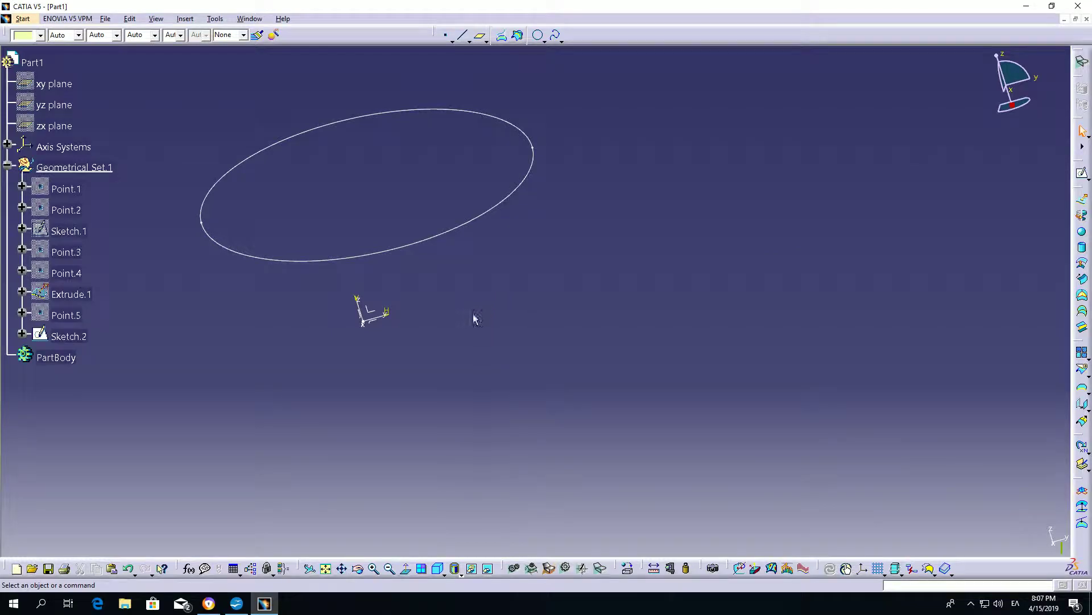
Hide the ellipse sketch and show Point.3 and Point.4 again.
{"action": "left_click", "coordinate": [422, 244]}
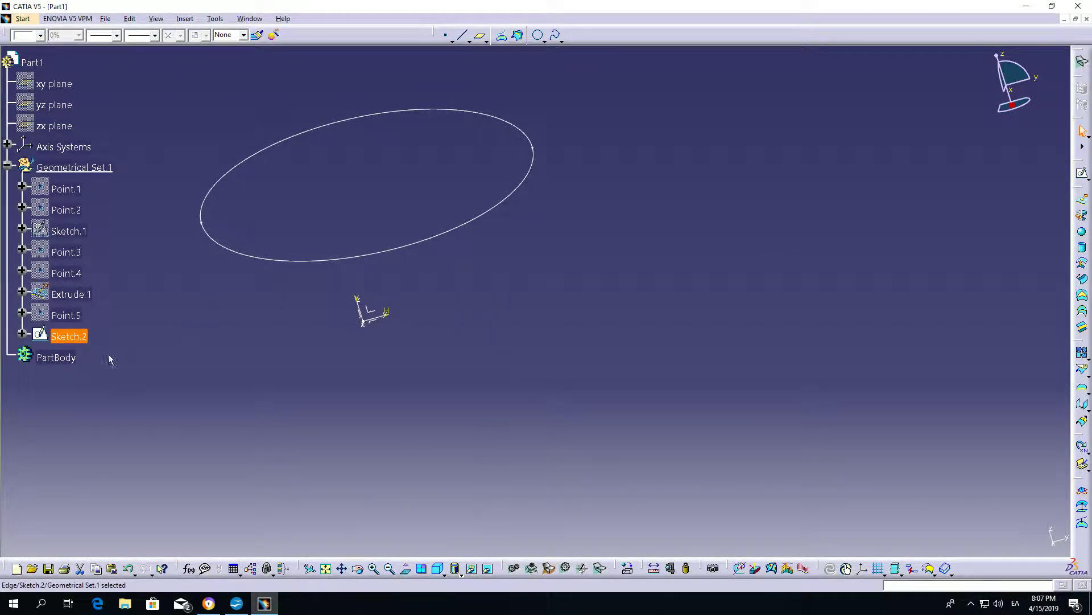
{"action": "right_click", "coordinate": [71, 344]}
{"action": "left_click", "coordinate": [114, 378]}
{"action": "left_click", "coordinate": [66, 251]}
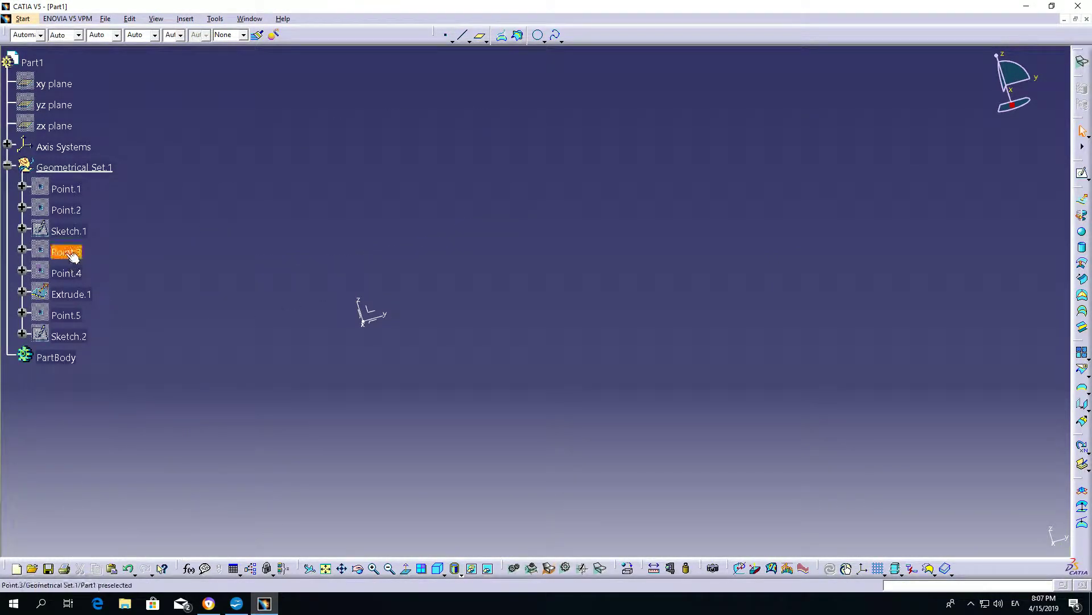
{"action": "right_click", "coordinate": [68, 254]}
{"action": "left_click", "coordinate": [98, 288]}
{"action": "left_click", "coordinate": [66, 272]}
{"action": "right_click", "coordinate": [67, 274]}
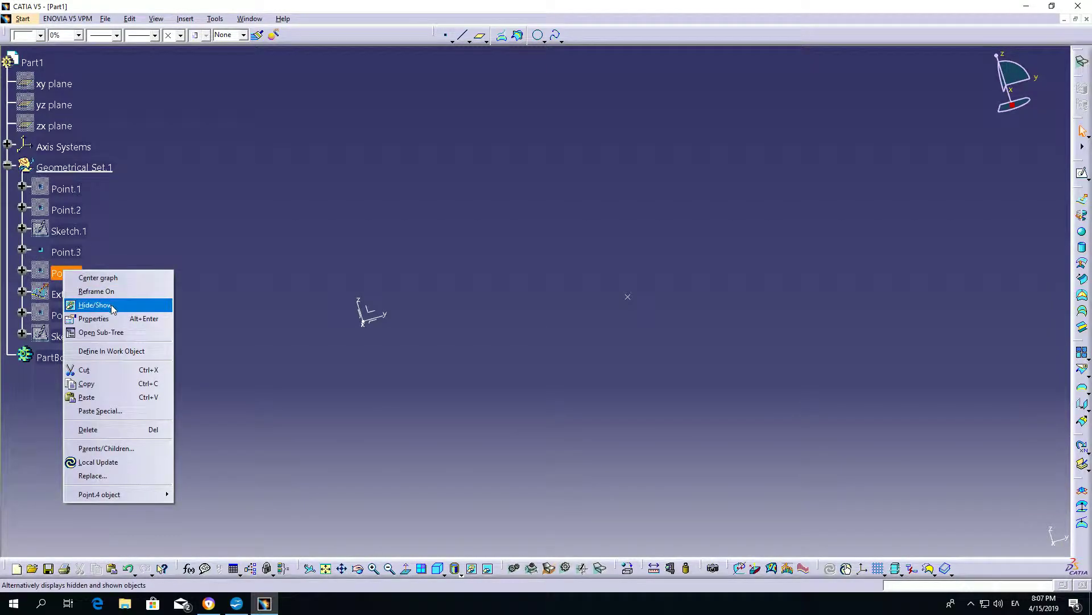
{"action": "left_click", "coordinate": [112, 307]}
Start a Tangent on curve point, showing the hidden spline Sketch.1 and selecting it as the curve.
{"action": "left_click", "coordinate": [446, 34]}
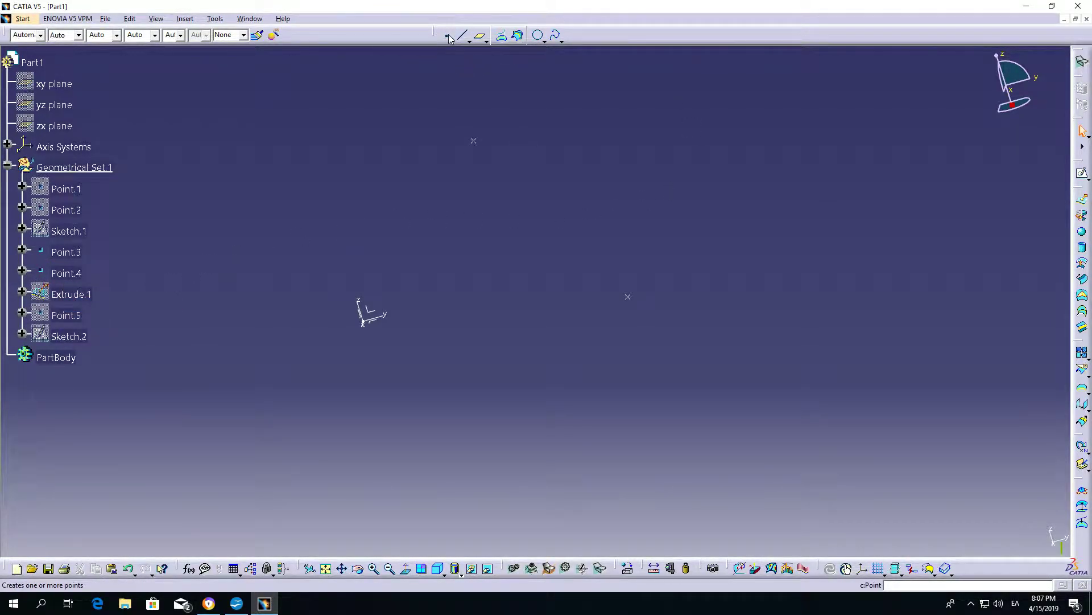
{"action": "left_click", "coordinate": [870, 194]}
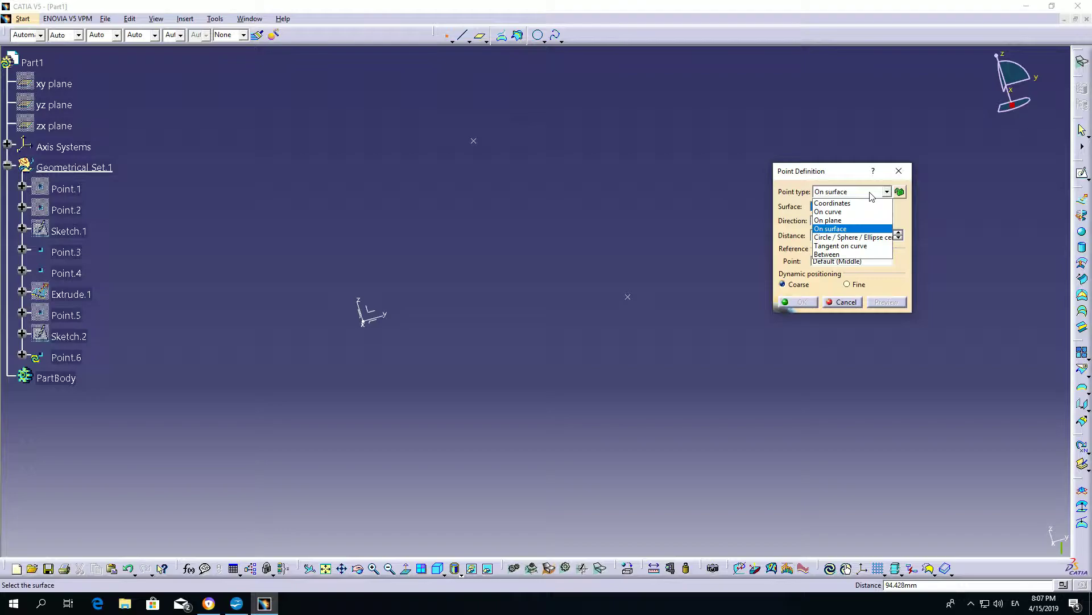
{"action": "left_click", "coordinate": [857, 248]}
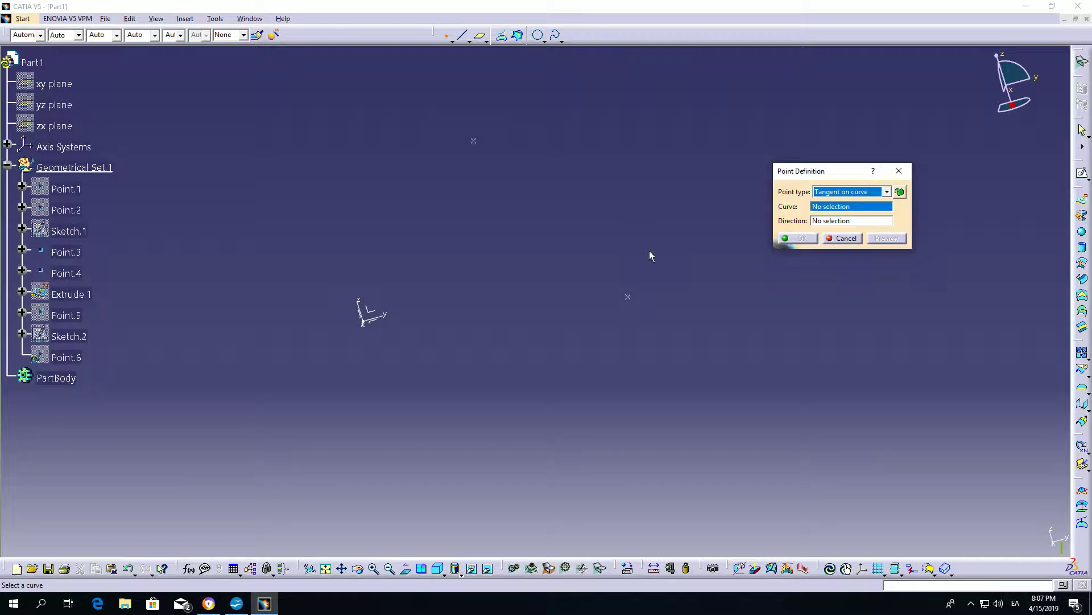
{"action": "right_click", "coordinate": [70, 240]}
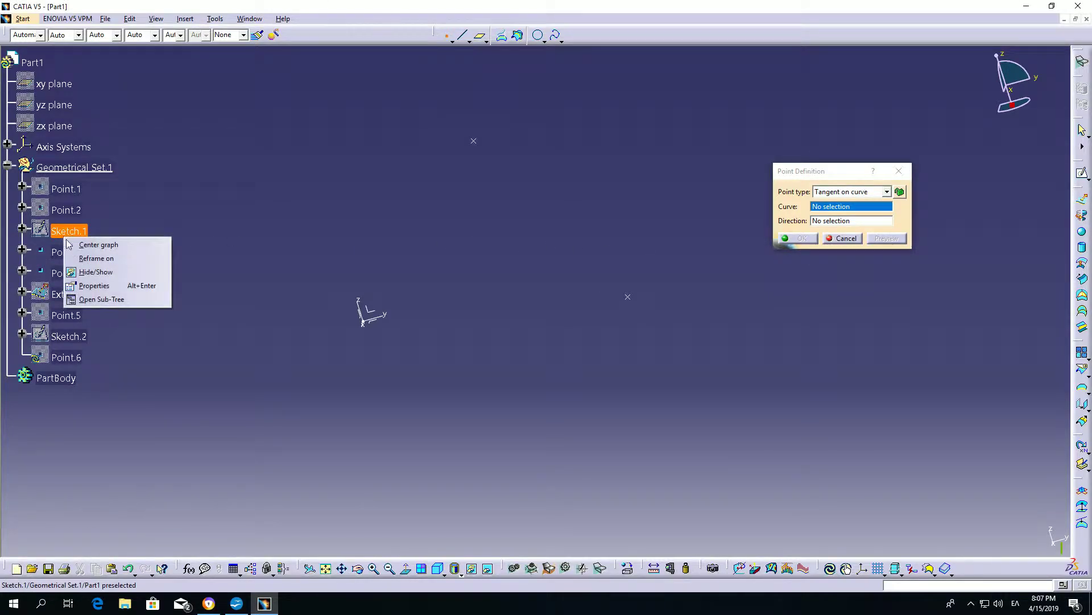
{"action": "left_click", "coordinate": [93, 272]}
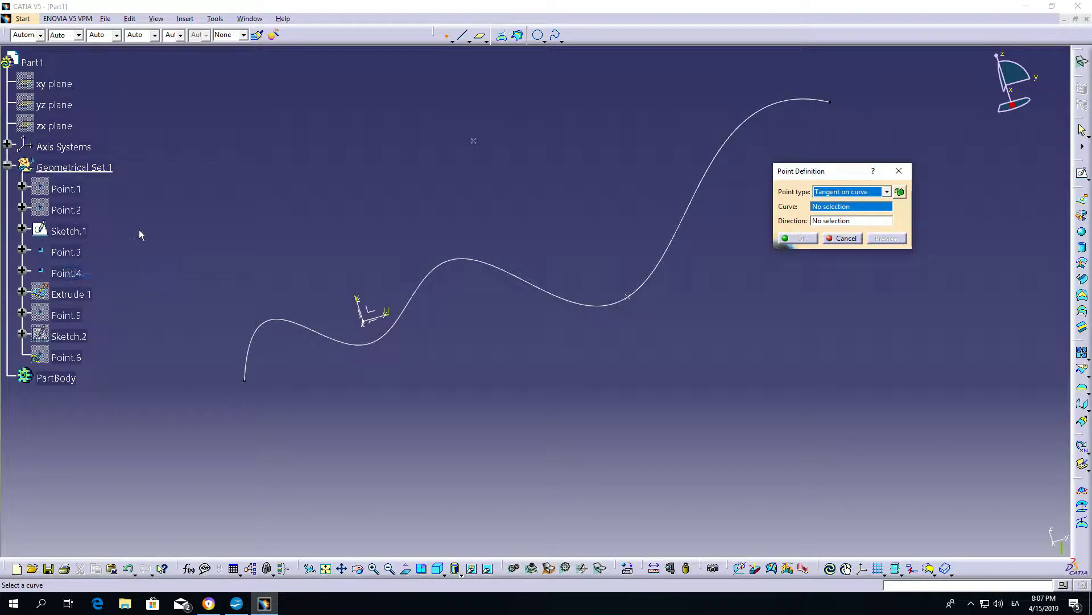
{"action": "left_click", "coordinate": [459, 259]}
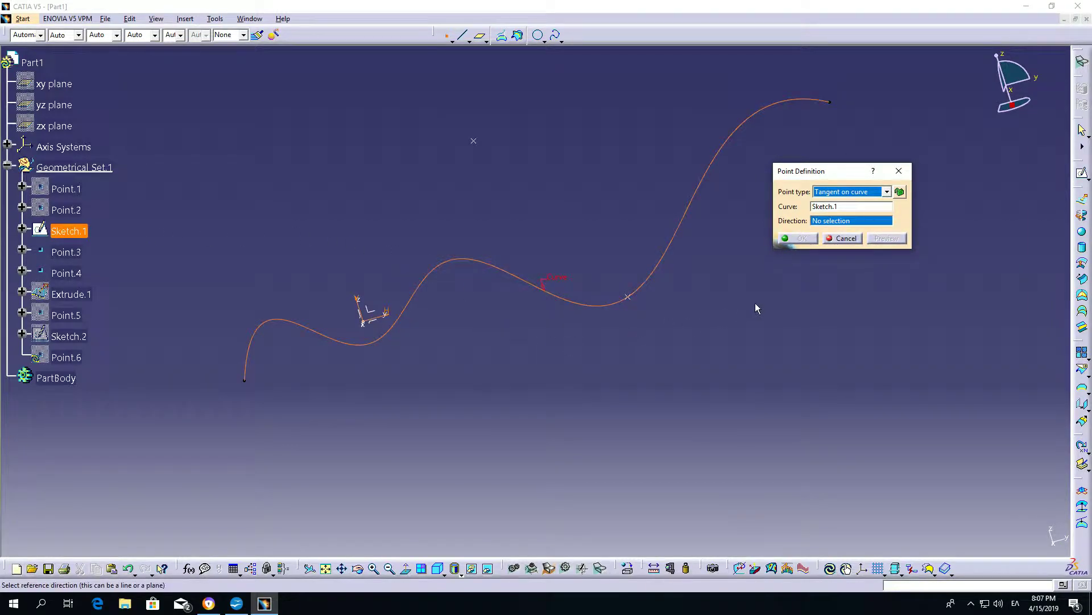
Try the X, Y and Z components in turn as the tangent point's direction.
{"action": "right_click", "coordinate": [831, 221]}
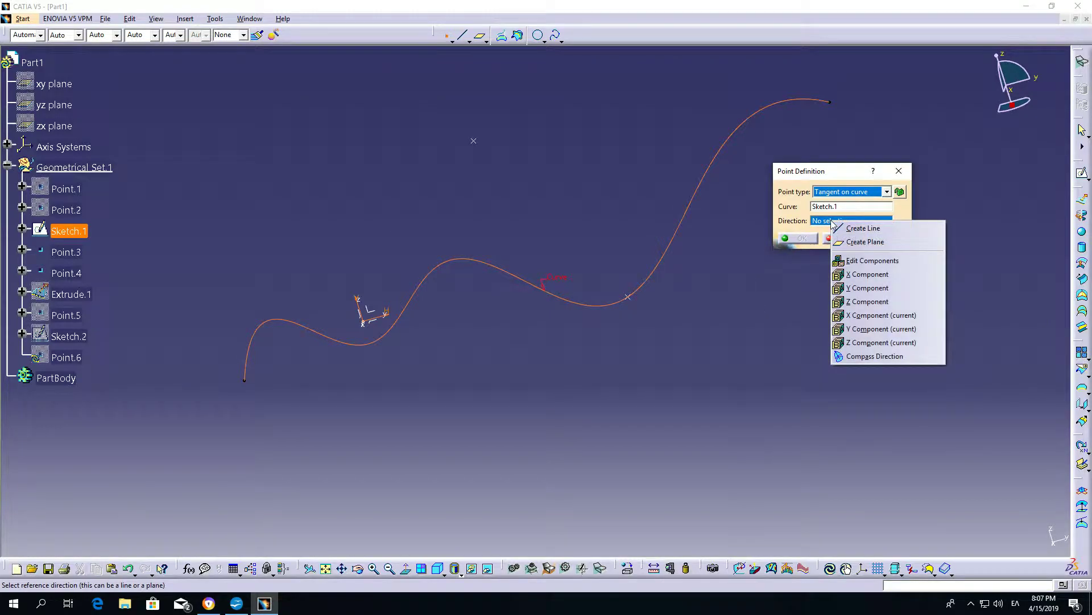
{"action": "left_click", "coordinate": [876, 277]}
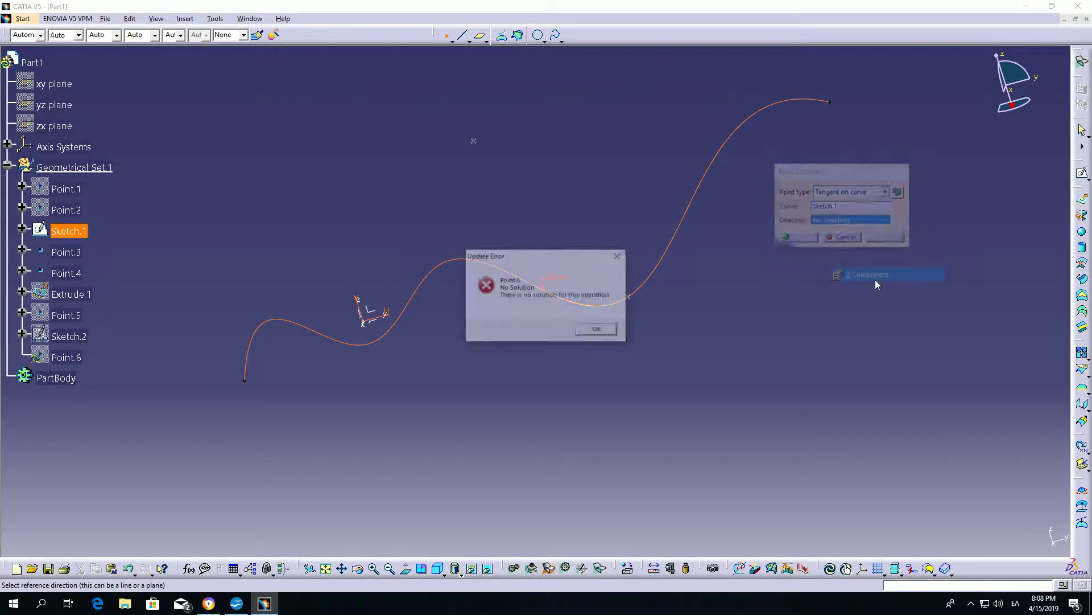
{"action": "left_click", "coordinate": [597, 330]}
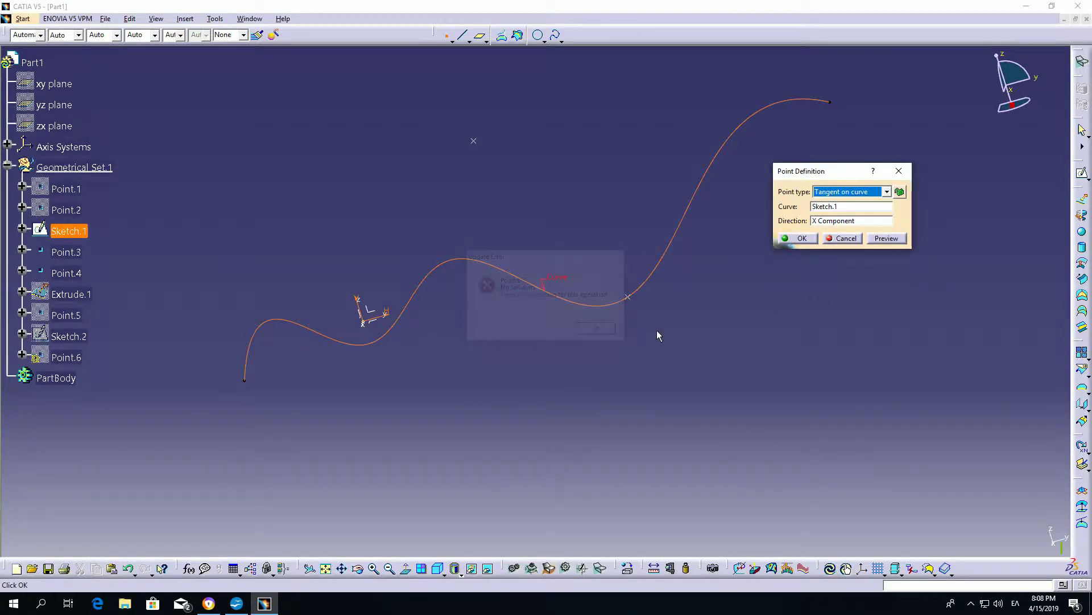
{"action": "right_click", "coordinate": [829, 223]}
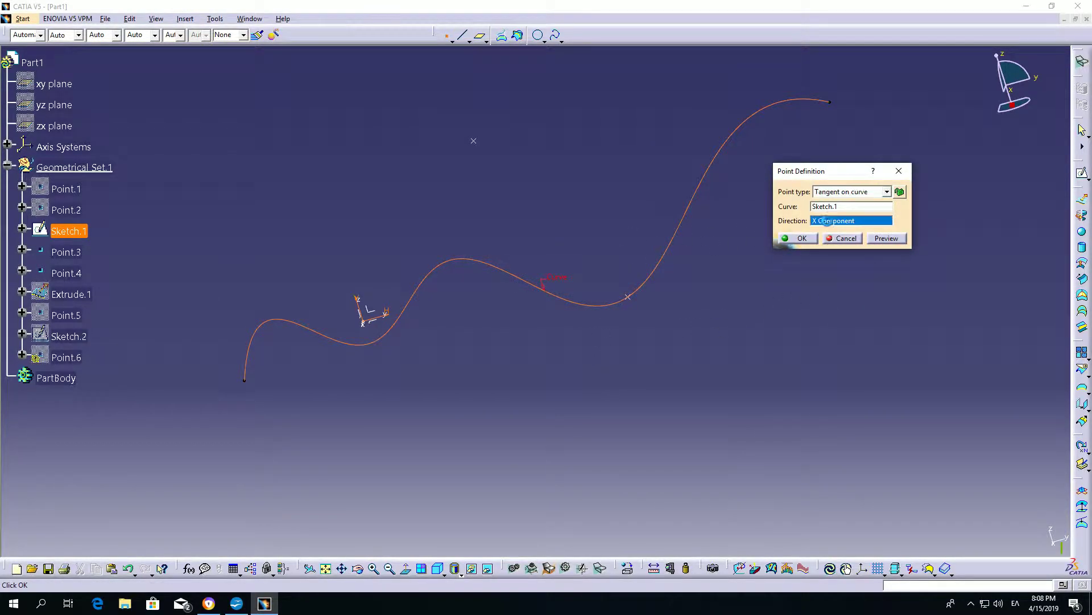
{"action": "left_click", "coordinate": [860, 293]}
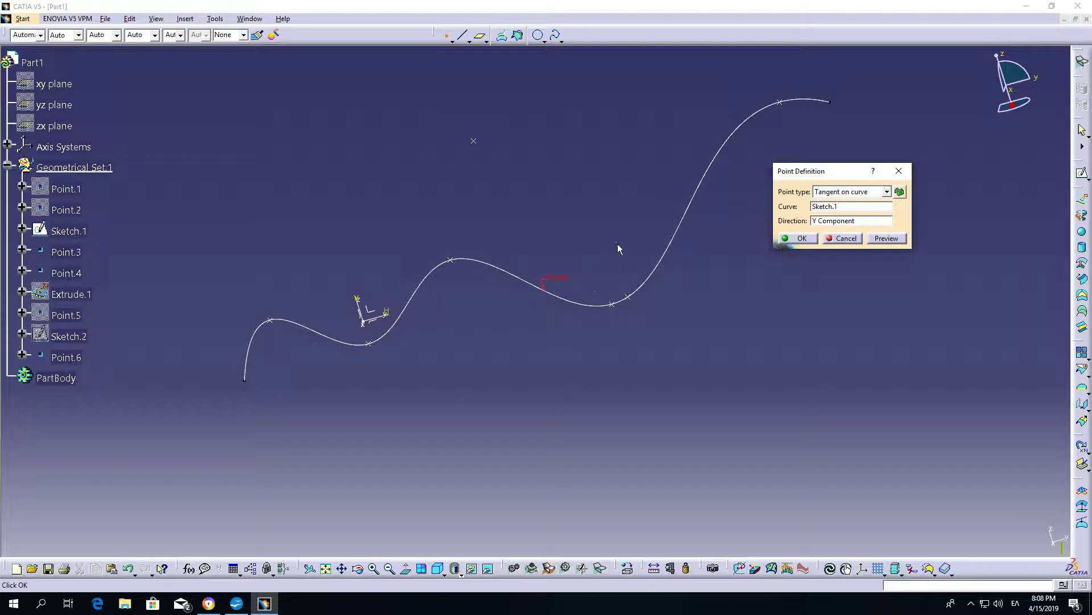
{"action": "middle_click_drag", "start_coordinate": [687, 310], "coordinate": [536, 357]}
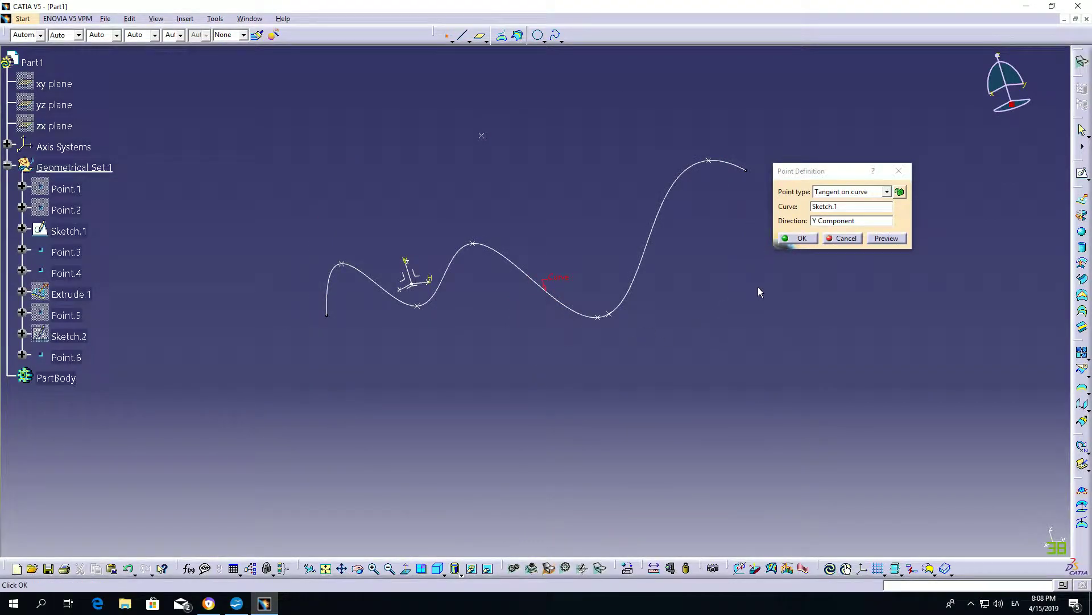
{"action": "left_click", "coordinate": [822, 222]}
{"action": "right_click", "coordinate": [822, 222]}
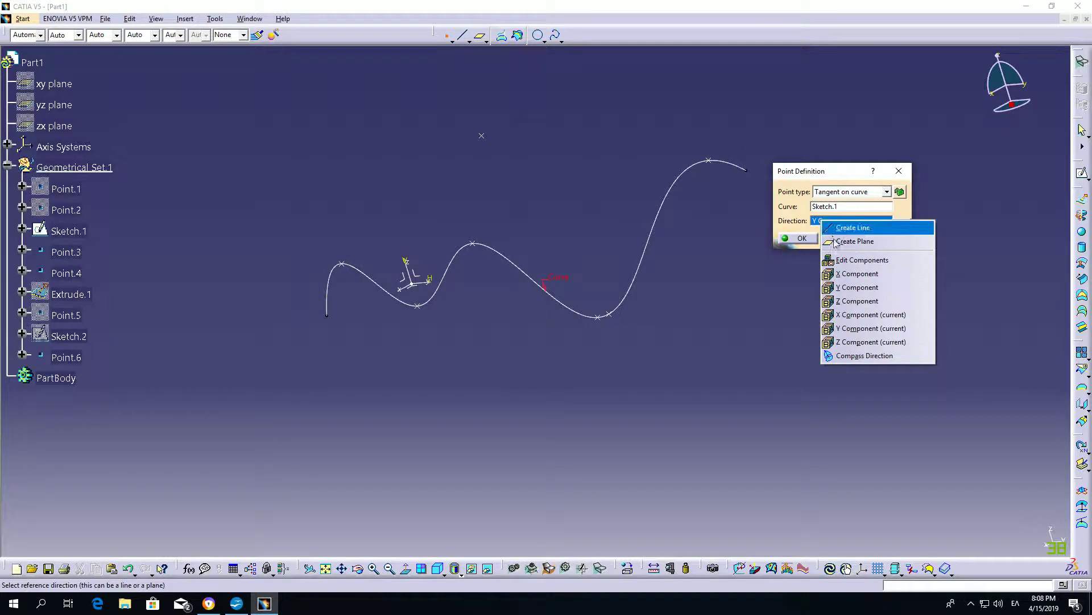
{"action": "left_click", "coordinate": [854, 301]}
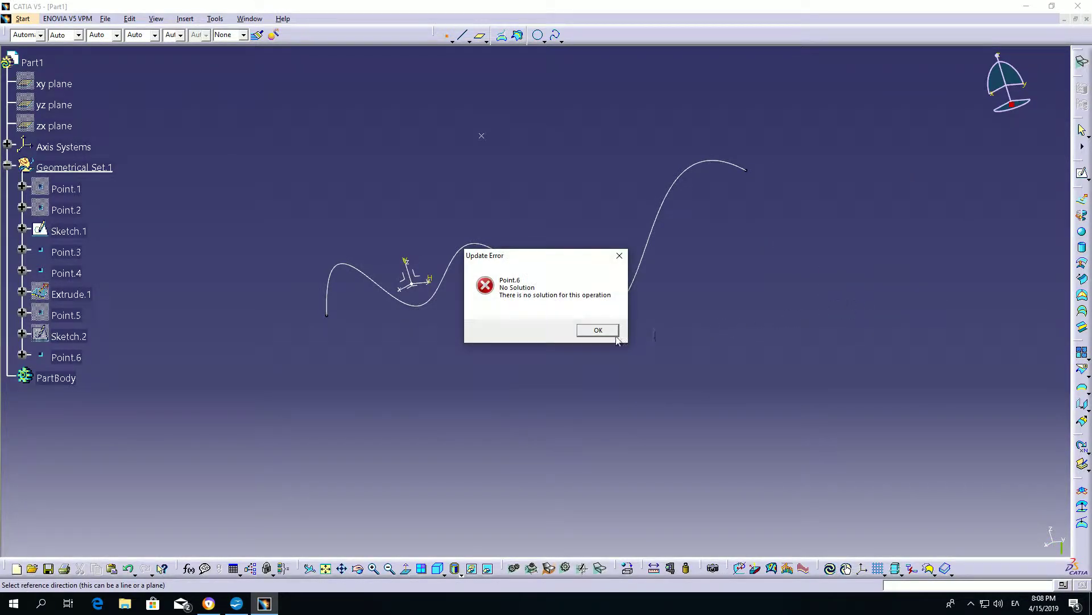
{"action": "left_click", "coordinate": [595, 328]}
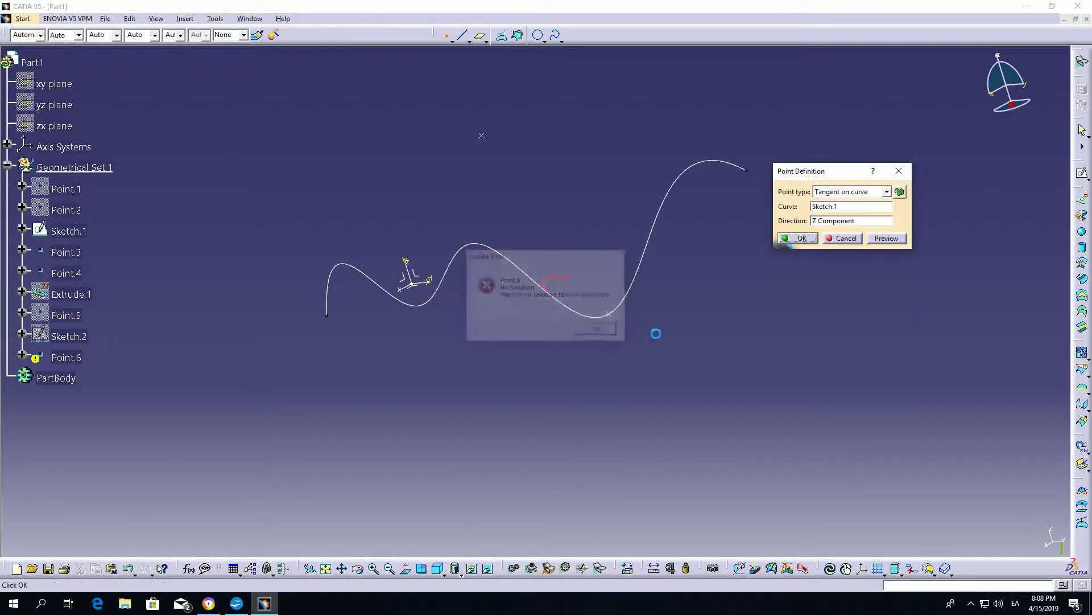
Create the spline's tangent points using the Y Component direction, and cancel the Near definition for the multiple result.
{"action": "right_click", "coordinate": [830, 224]}
{"action": "left_click", "coordinate": [850, 289]}
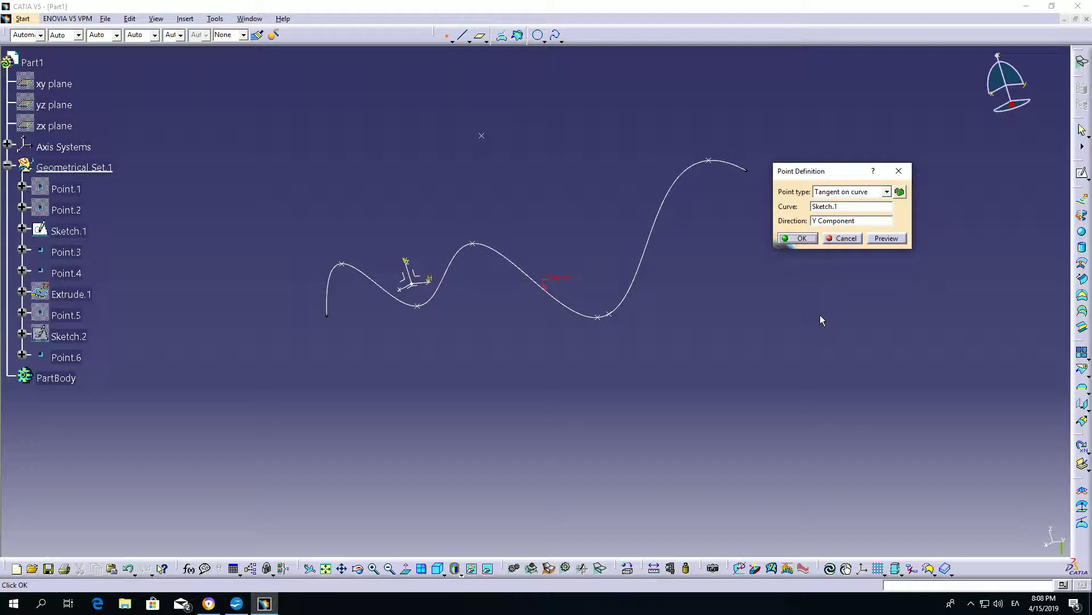
{"action": "left_click", "coordinate": [798, 238]}
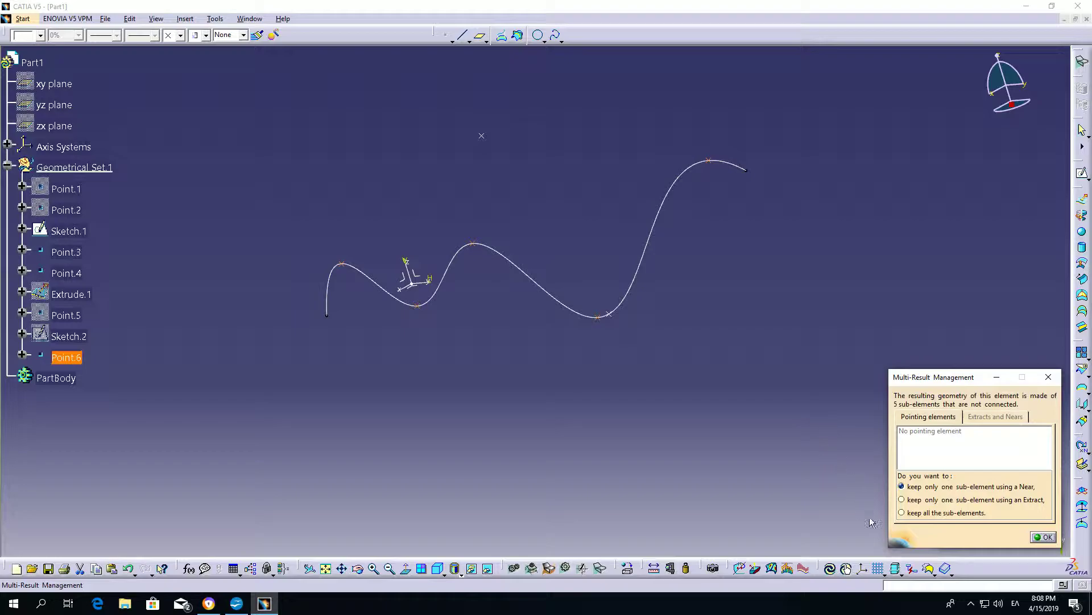
{"action": "left_click", "coordinate": [1043, 537]}
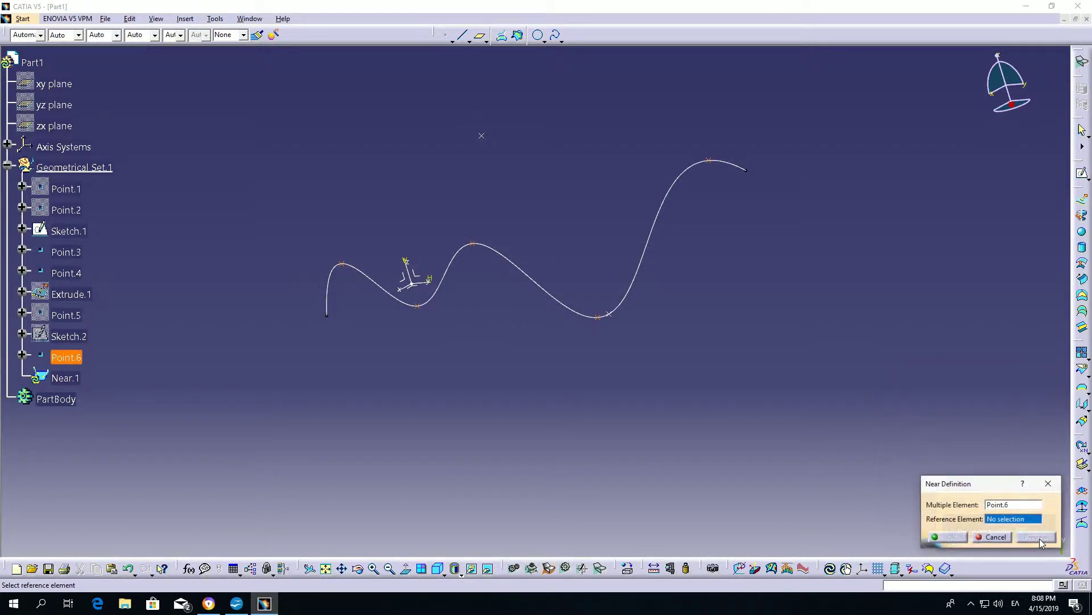
{"action": "left_click", "coordinate": [994, 537]}
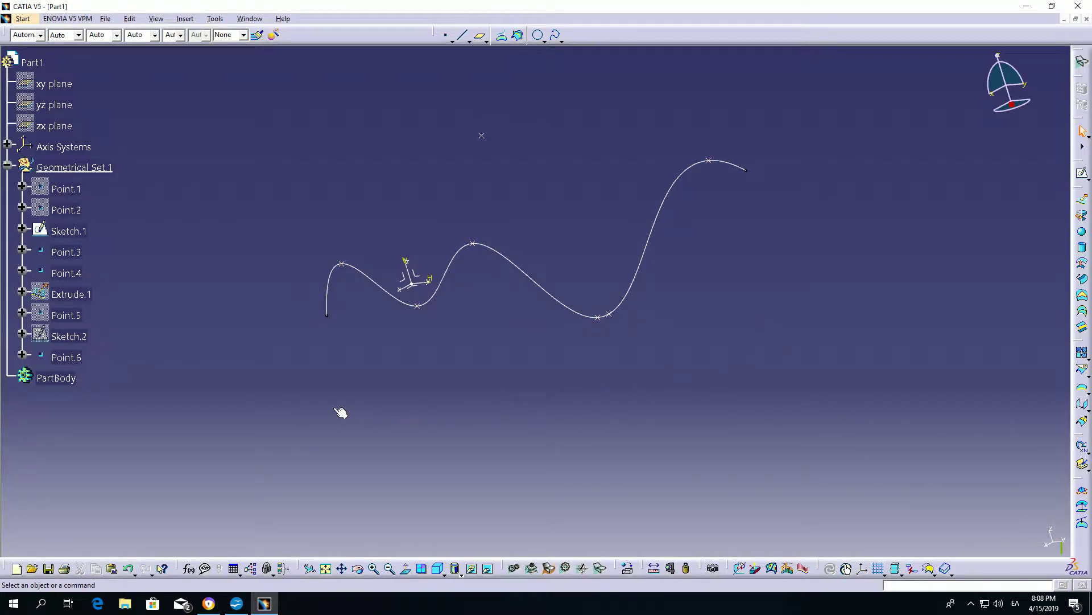
Hide the tangent points and the spline sketch.
{"action": "middle_click_drag", "start_coordinate": [707, 383], "coordinate": [378, 237]}
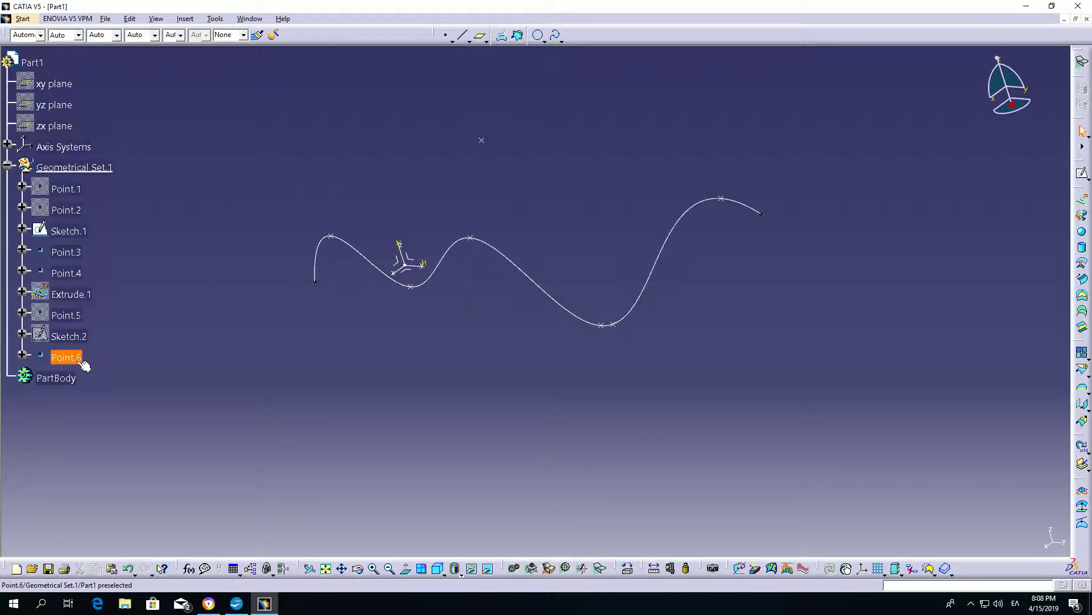
{"action": "right_click", "coordinate": [75, 358]}
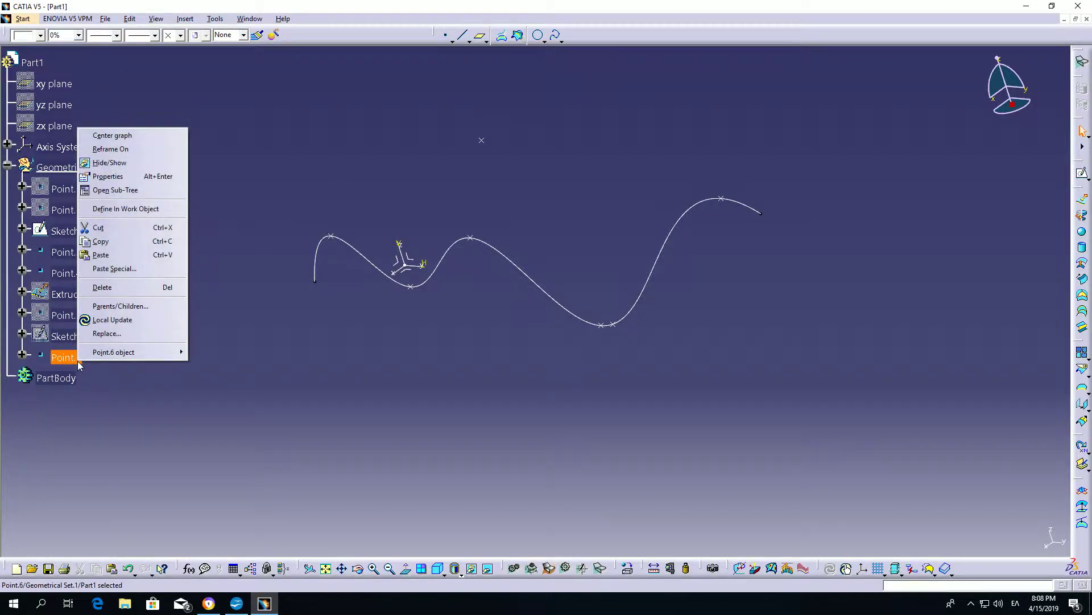
{"action": "left_click", "coordinate": [109, 163]}
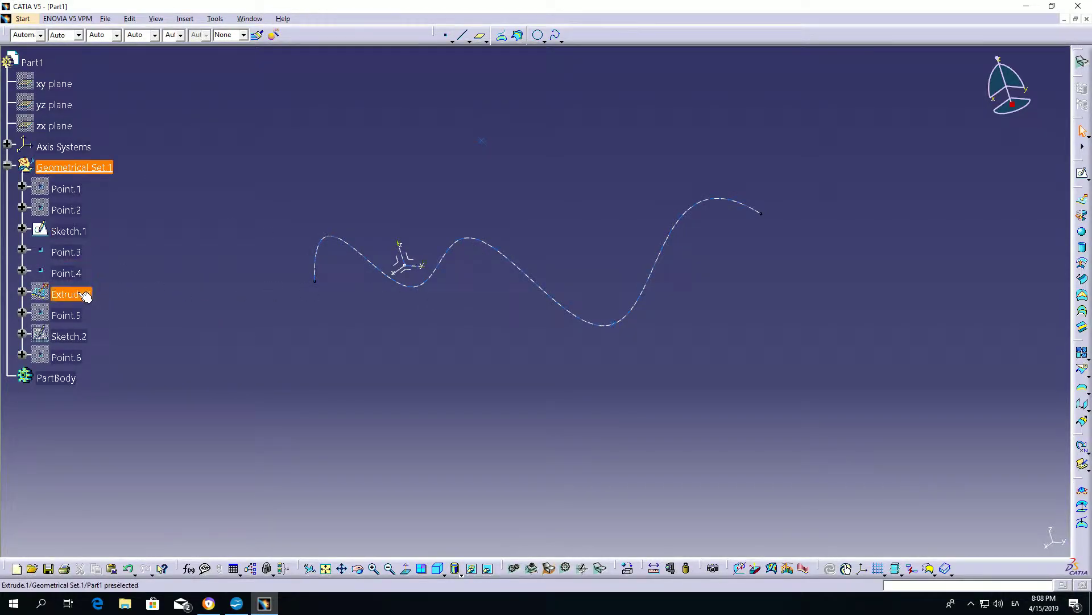
{"action": "right_click", "coordinate": [76, 243]}
{"action": "left_click", "coordinate": [94, 263]}
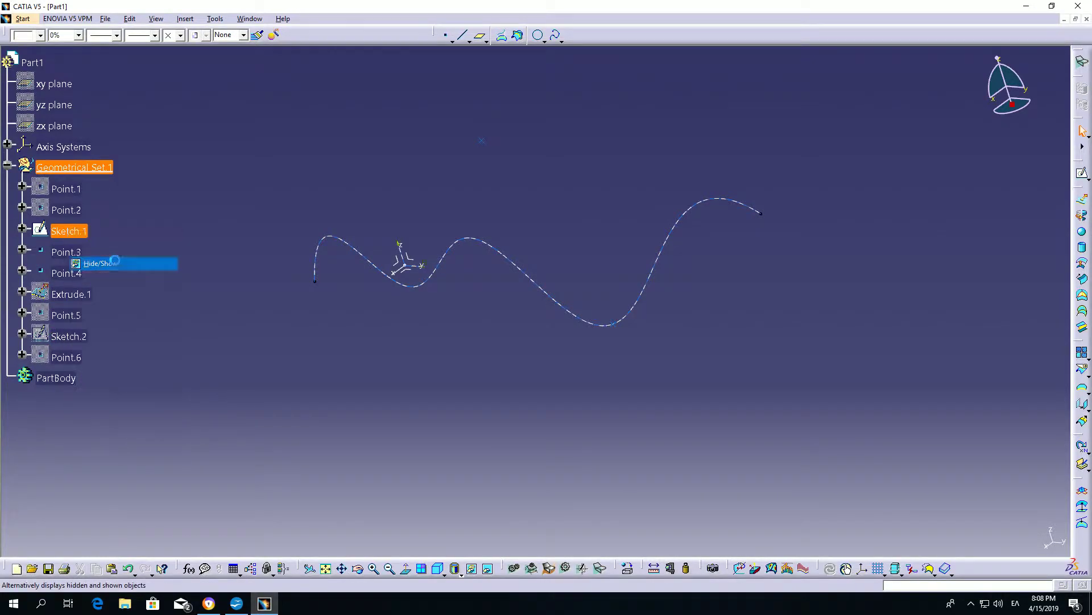
Create a Between point at the middle point between Point.3 and Point.4, with no support.
{"action": "left_click", "coordinate": [446, 35]}
{"action": "left_click", "coordinate": [834, 192]}
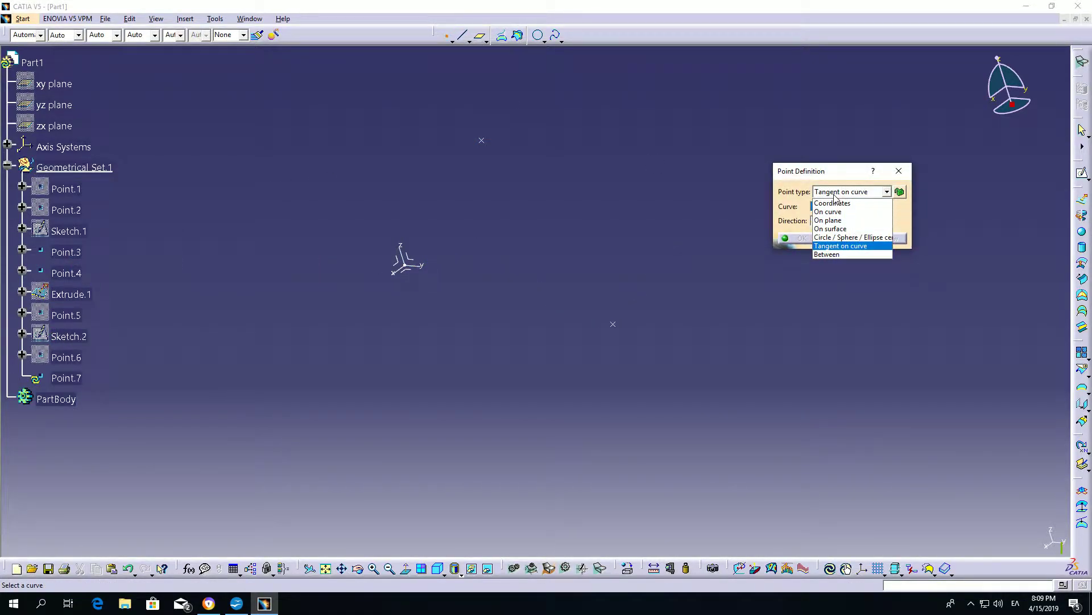
{"action": "left_click", "coordinate": [835, 253]}
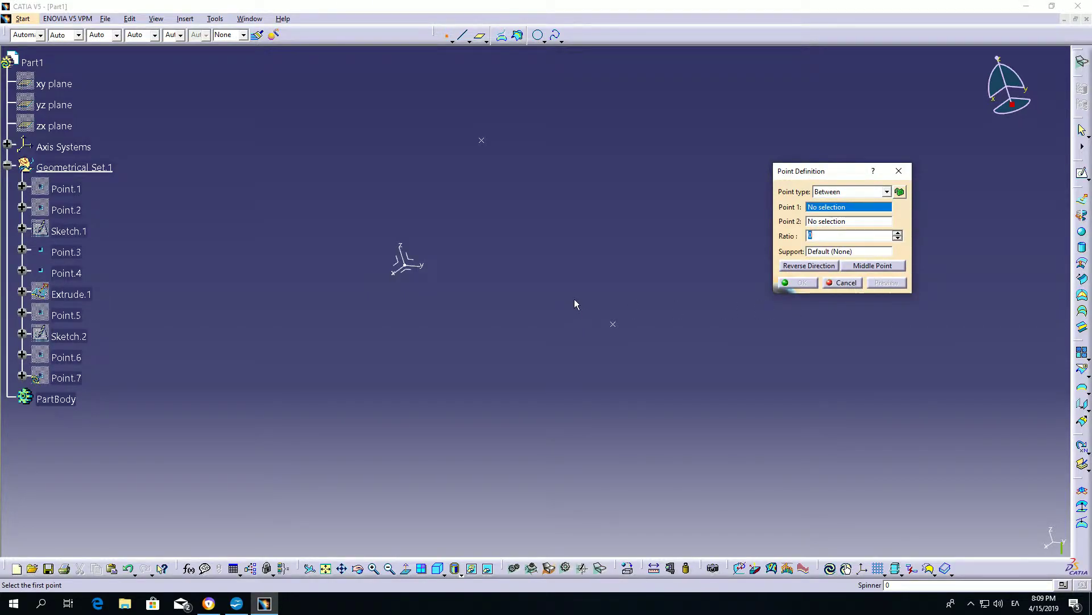
{"action": "left_click", "coordinate": [616, 323]}
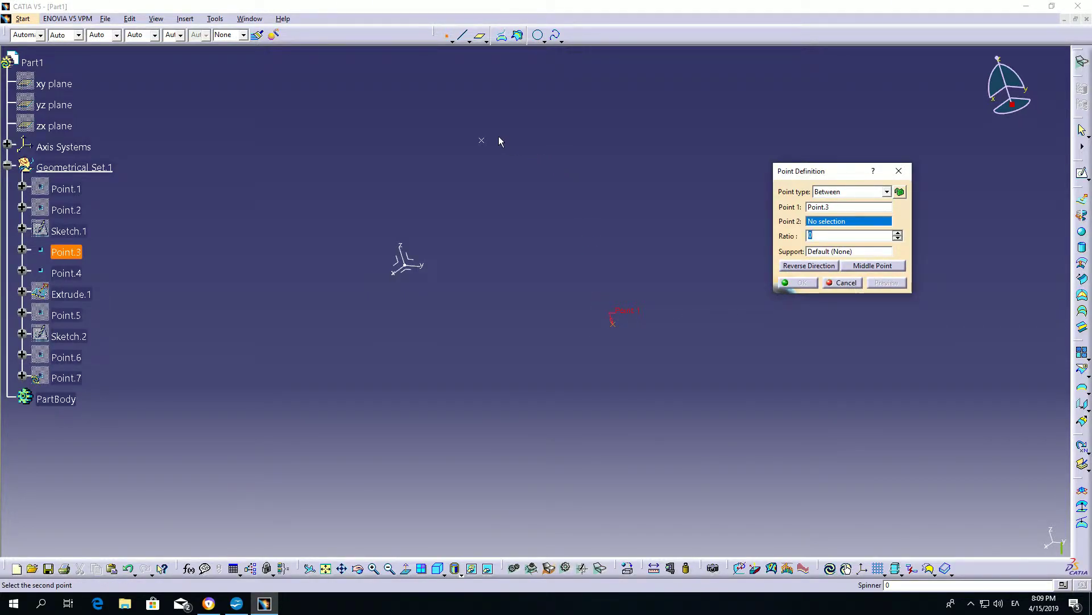
{"action": "left_click", "coordinate": [482, 140]}
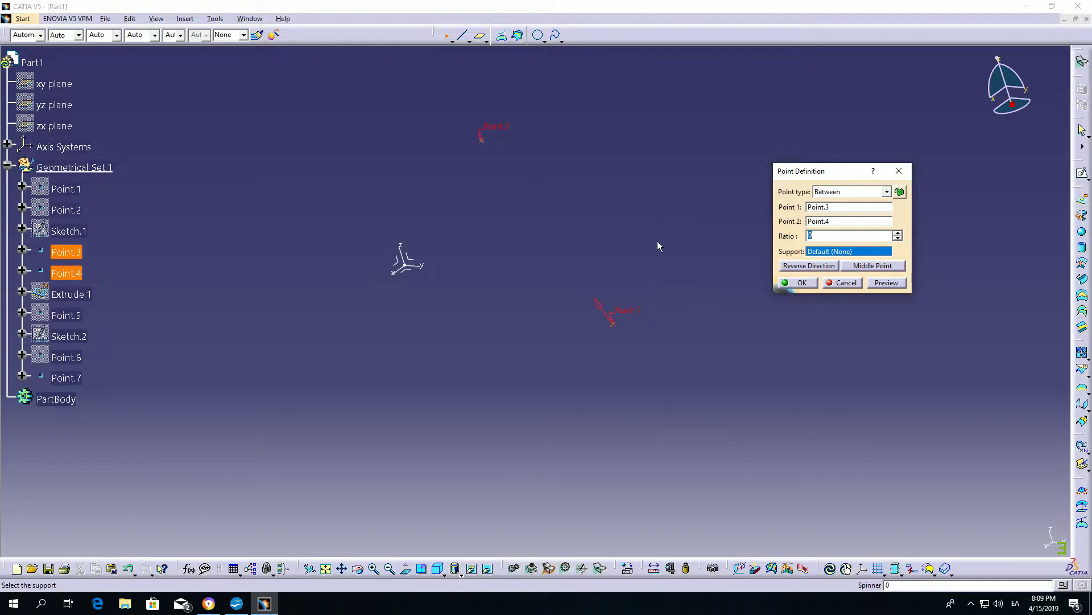
{"action": "left_click", "coordinate": [898, 232]}
{"action": "left_click_drag", "start_coordinate": [898, 236], "coordinate": [897, 234]}
{"action": "left_click", "coordinate": [872, 265]}
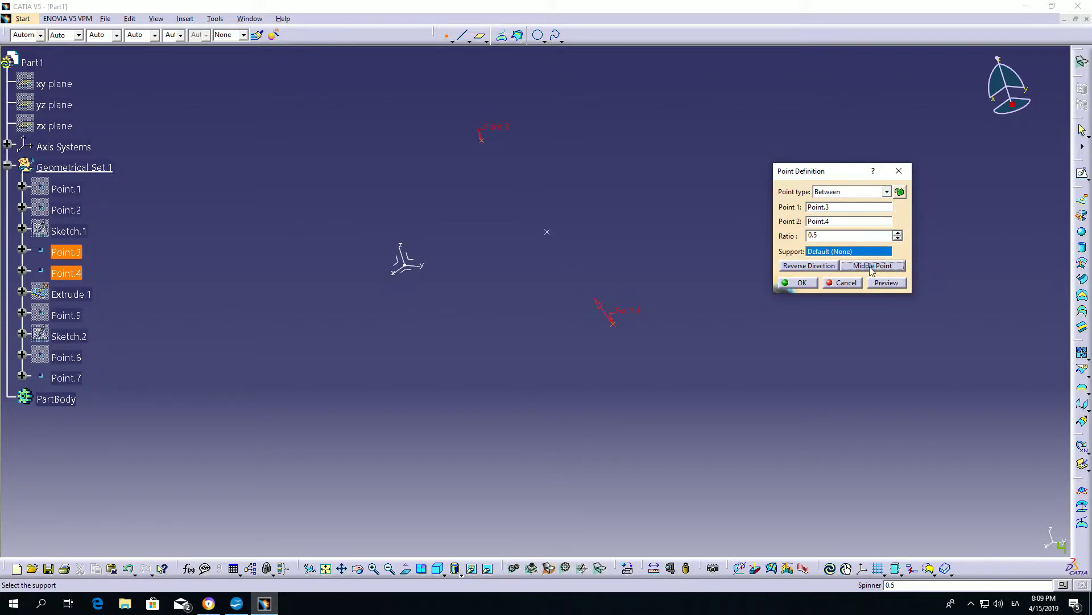
{"action": "left_click", "coordinate": [810, 284]}
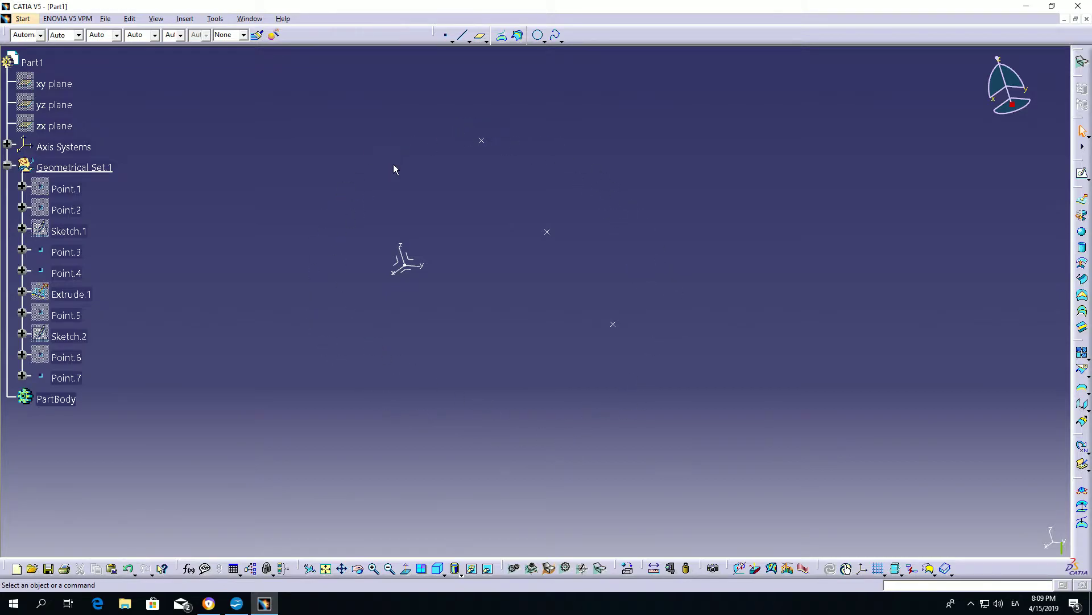
{"action": "left_click", "coordinate": [464, 37]}
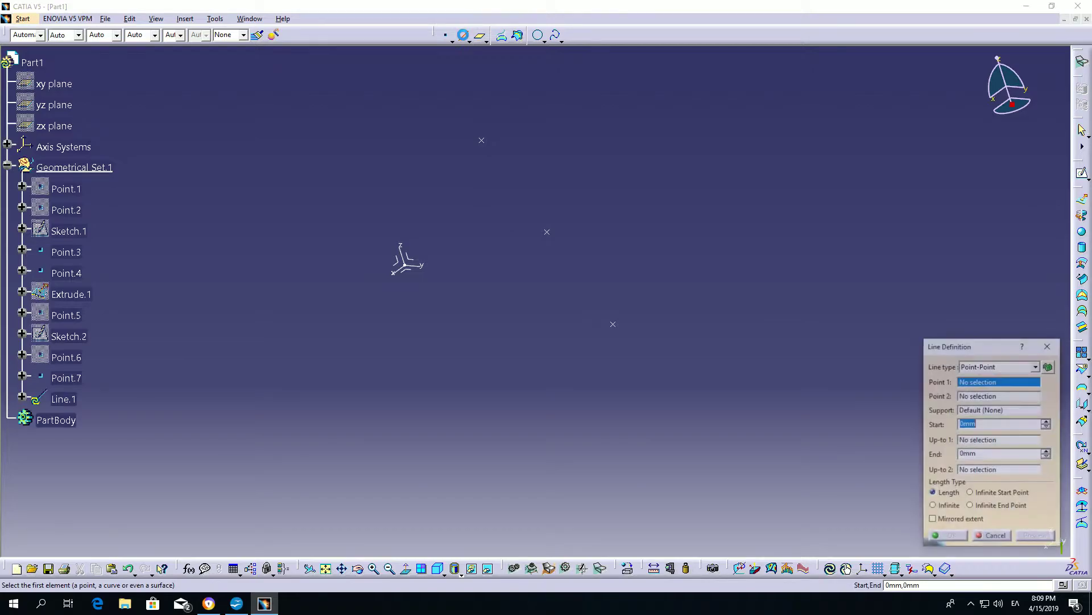
{"action": "left_click", "coordinate": [480, 38]}
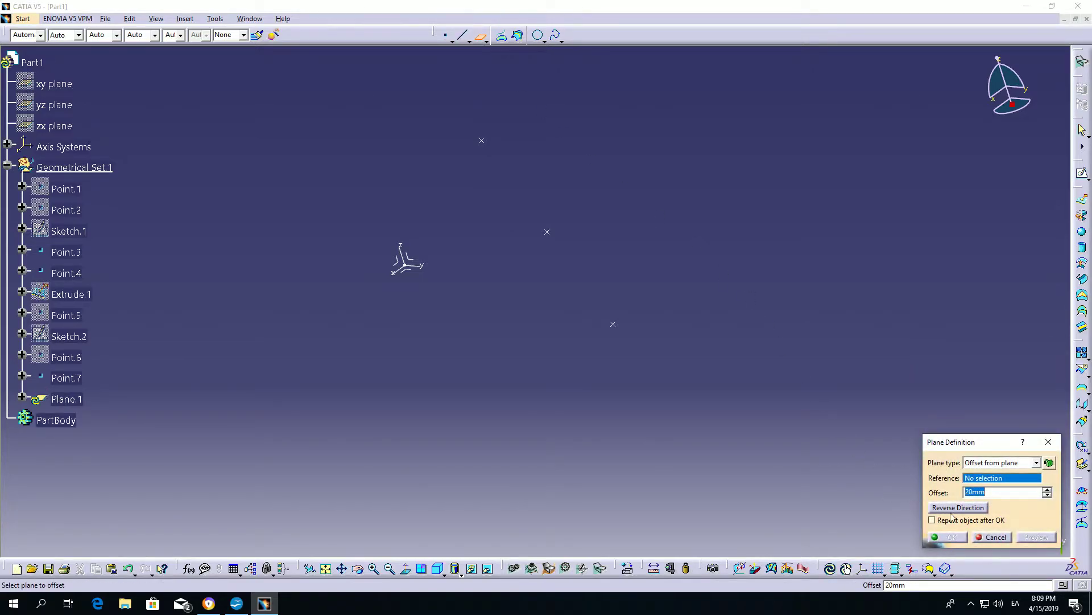
{"action": "left_click", "coordinate": [993, 537]}
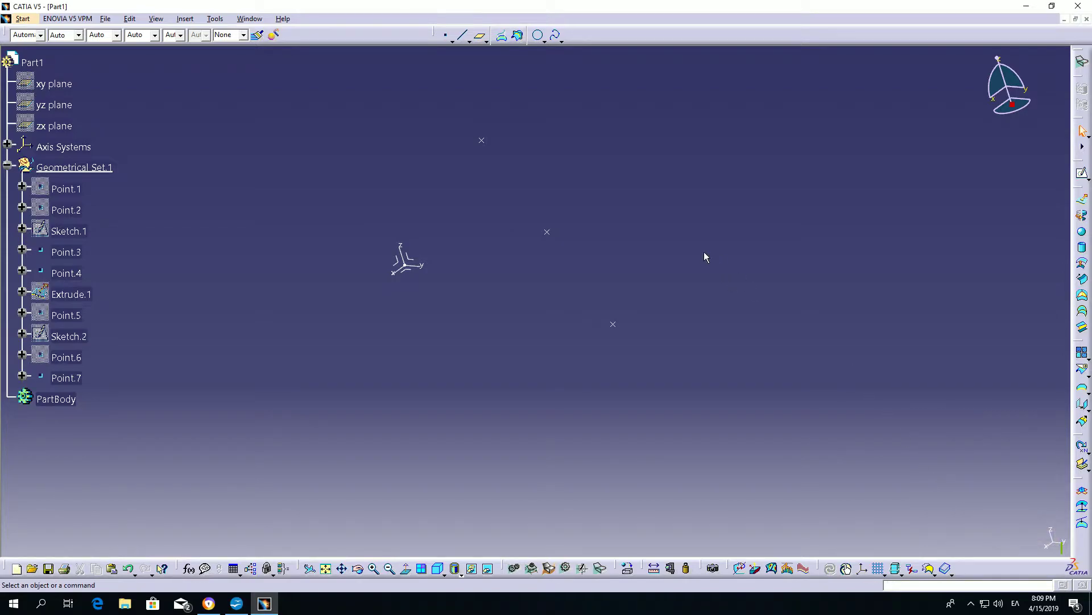